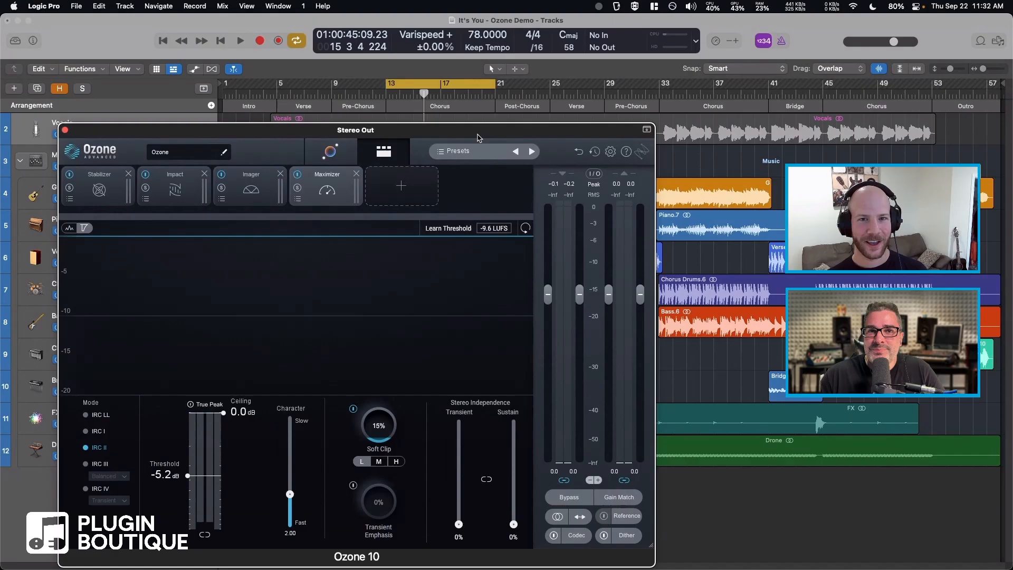
- Launch the Master Assistant so it shows its Waiting for audio screen
{"action": "left_click_drag", "start_coordinate": [477, 132], "coordinate": [482, 146]}
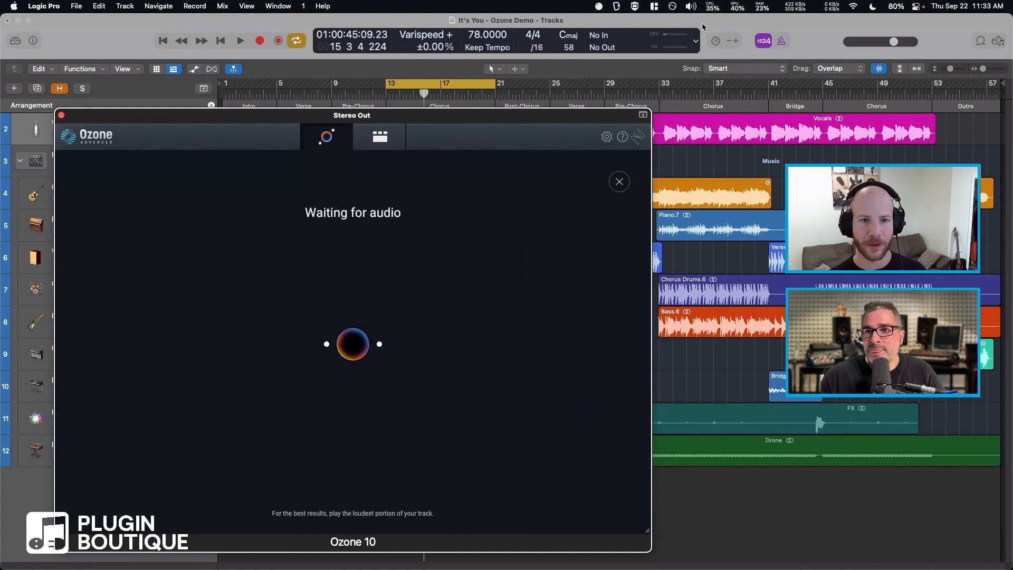
- Play the loudest part of the song so the assistant can learn it
{"action": "left_click_drag", "start_coordinate": [507, 120], "coordinate": [500, 103]}
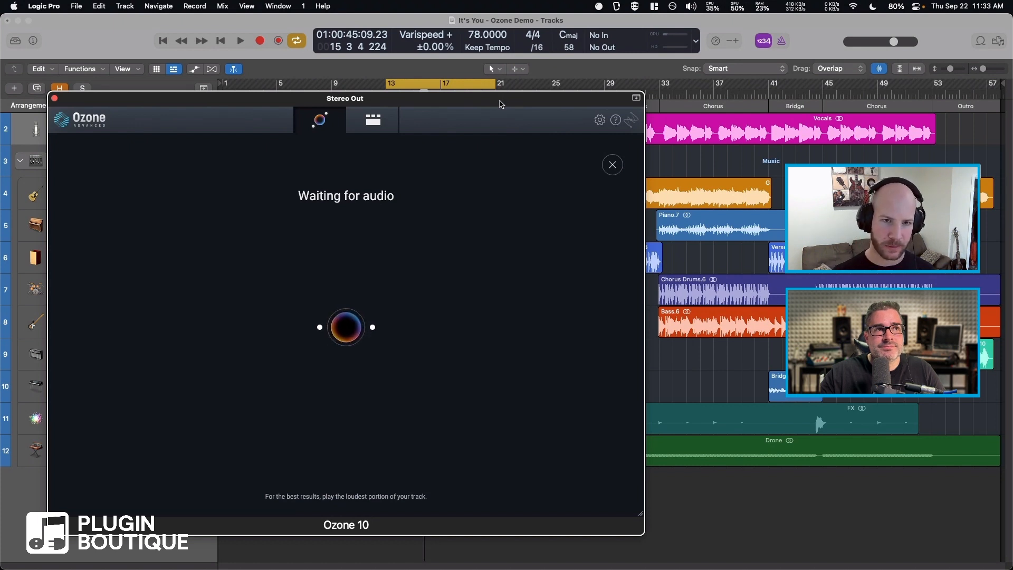
{"action": "left_click", "coordinate": [373, 119]}
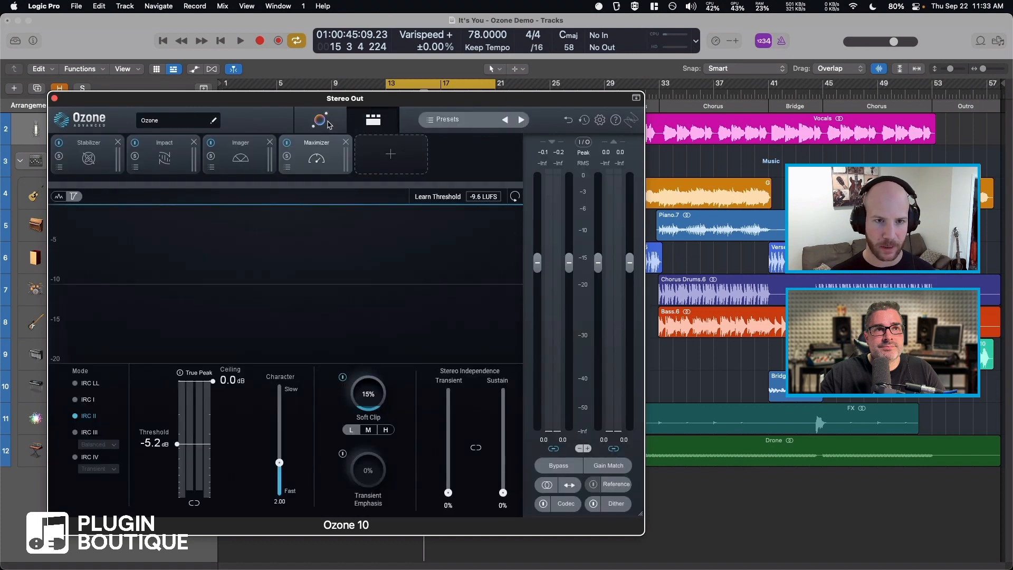
{"action": "left_click", "coordinate": [320, 120]}
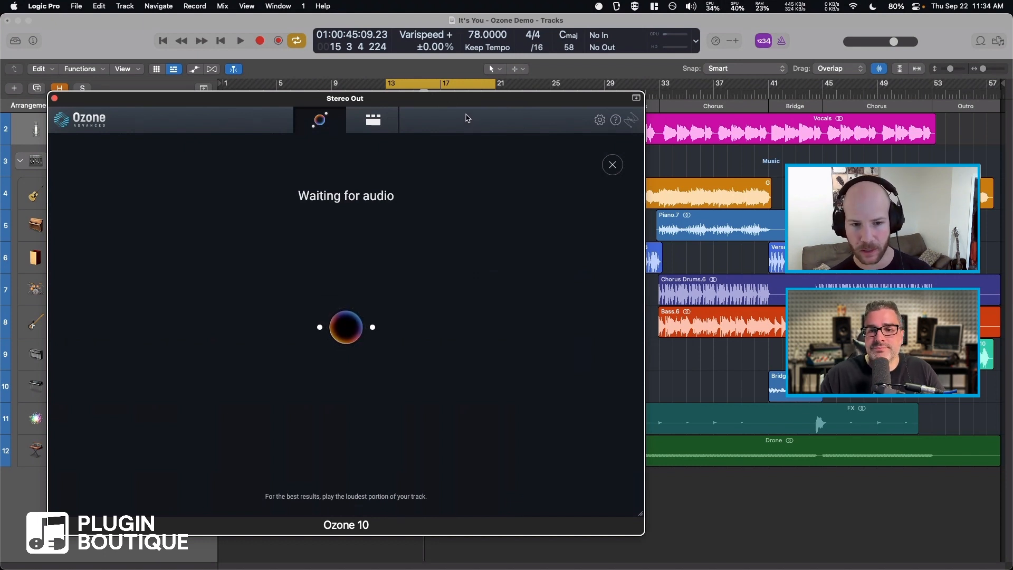
{"action": "key", "text": "space"}
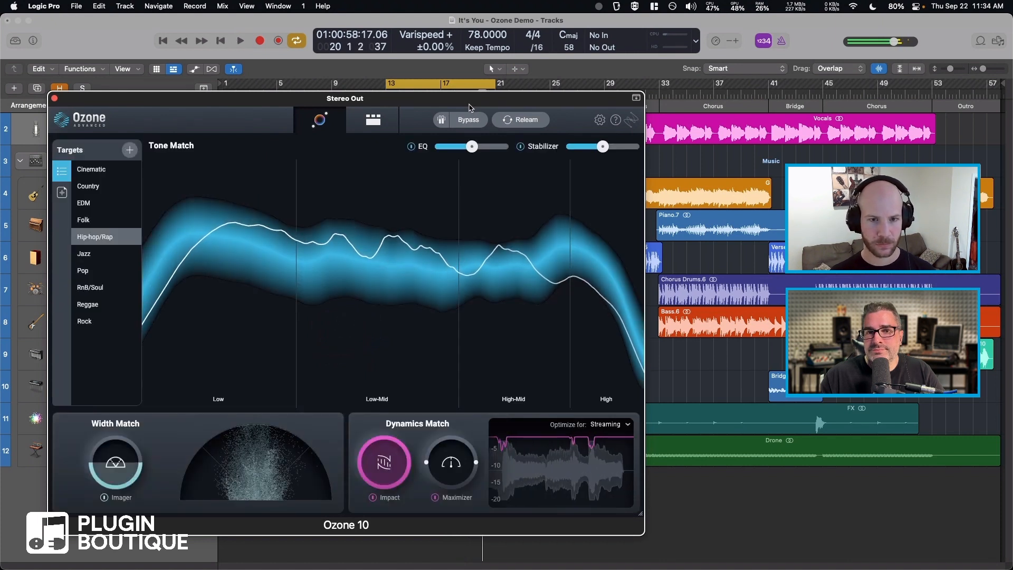
- Stop playback and shorten the plugin window so the assistant result fits on screen
{"action": "key", "text": "space"}
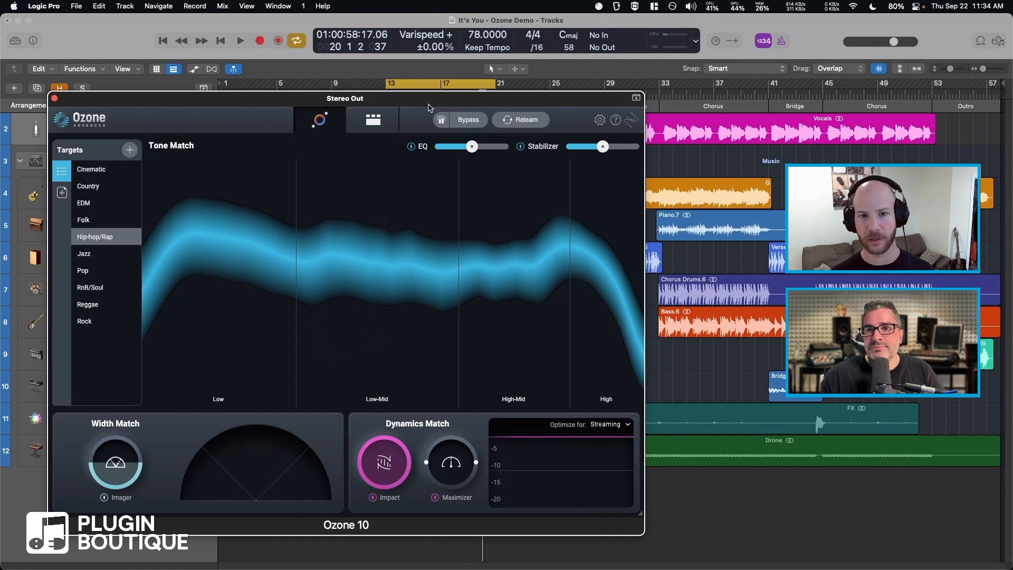
{"action": "mouse_move", "coordinate": [482, 380]}
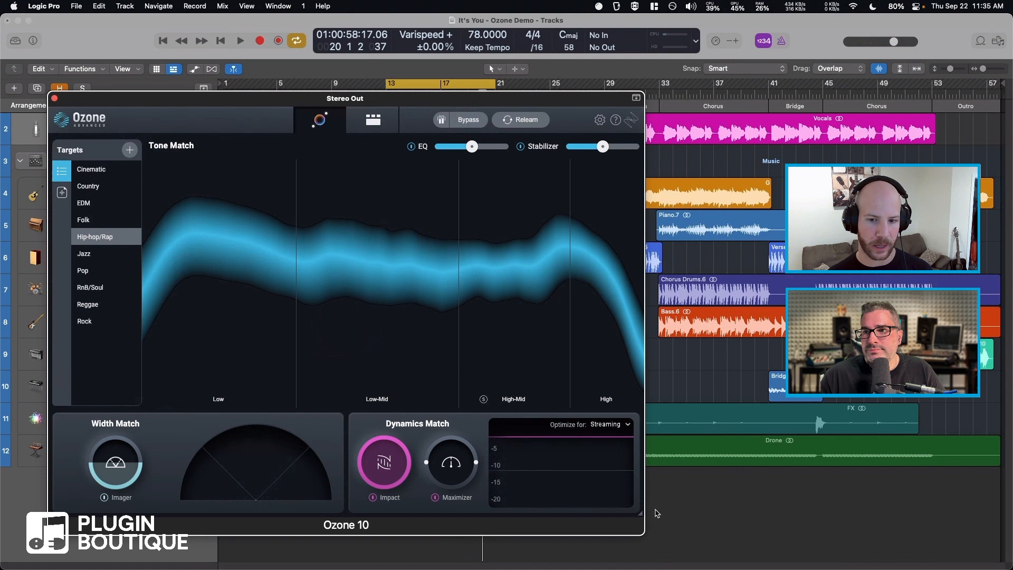
{"action": "left_click_drag", "start_coordinate": [644, 519], "coordinate": [641, 465]}
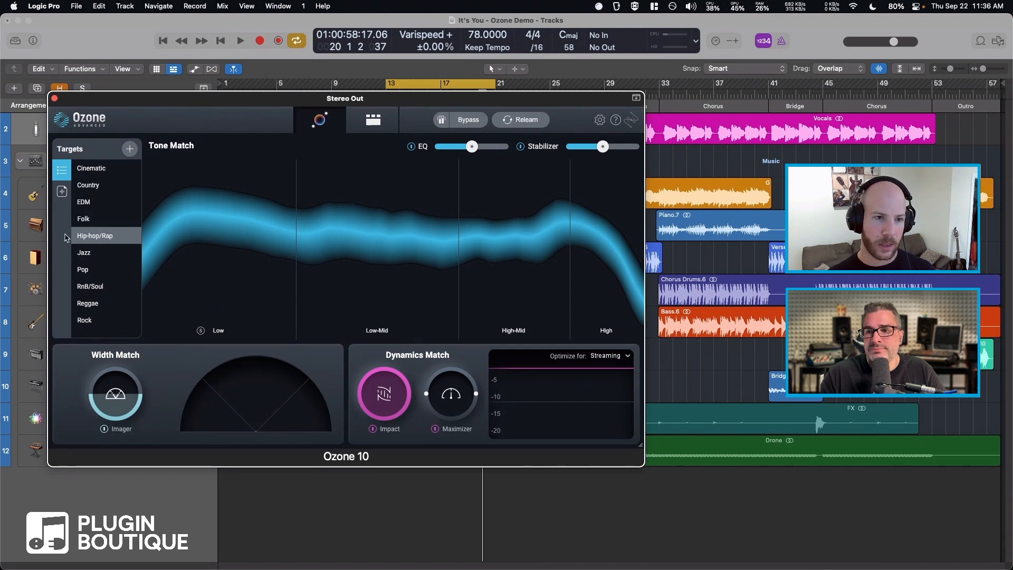
- Audition the Pop target, then the Hip-hop/Rap target against the song
{"action": "left_click", "coordinate": [107, 274]}
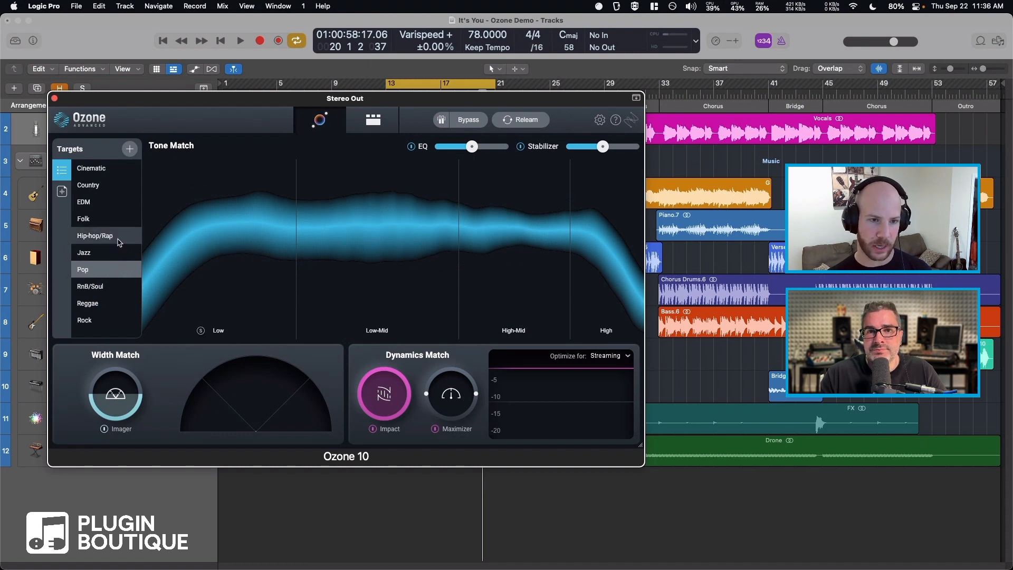
{"action": "left_click", "coordinate": [120, 237]}
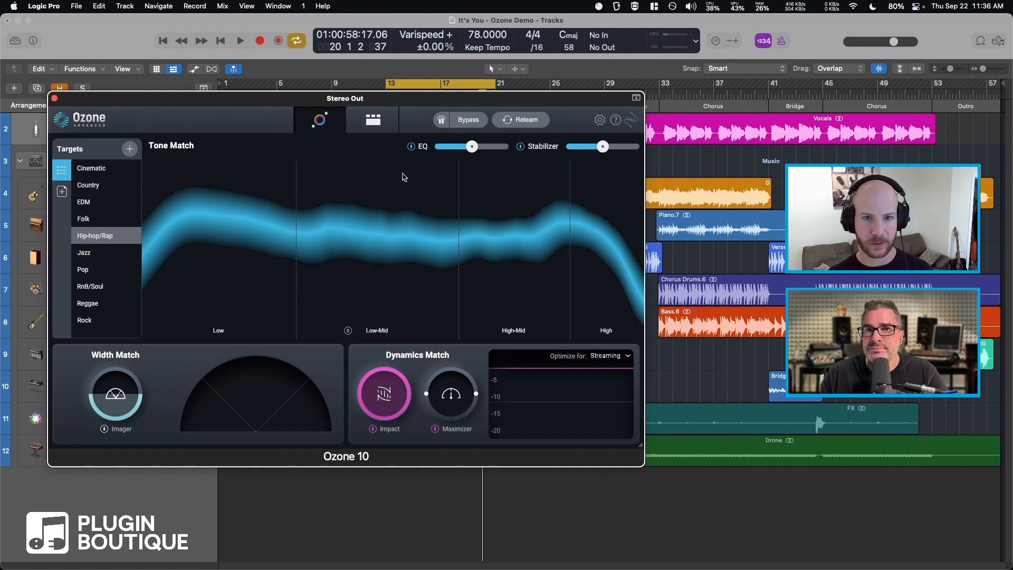
{"action": "key", "text": "space"}
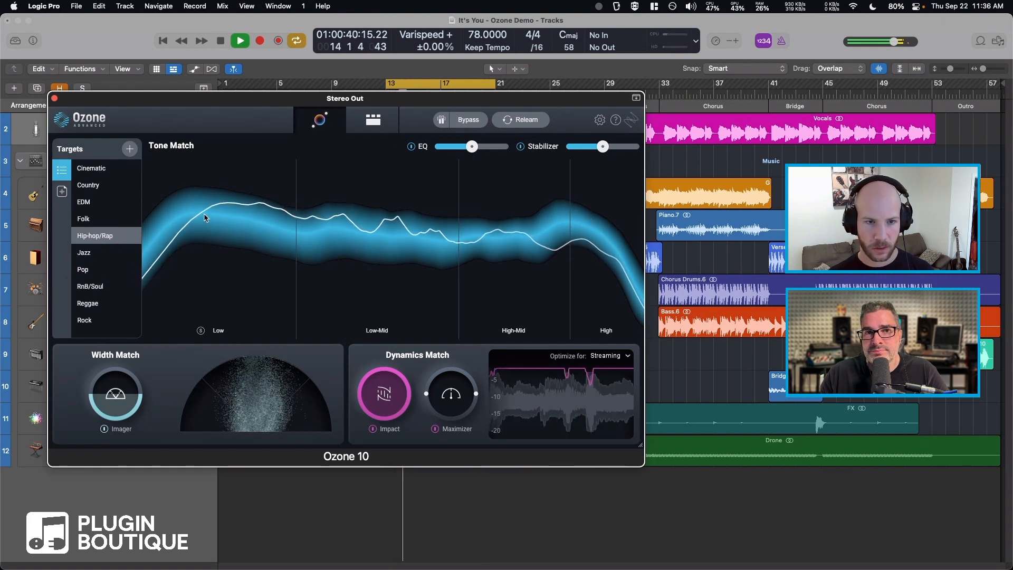
{"action": "key", "text": "space"}
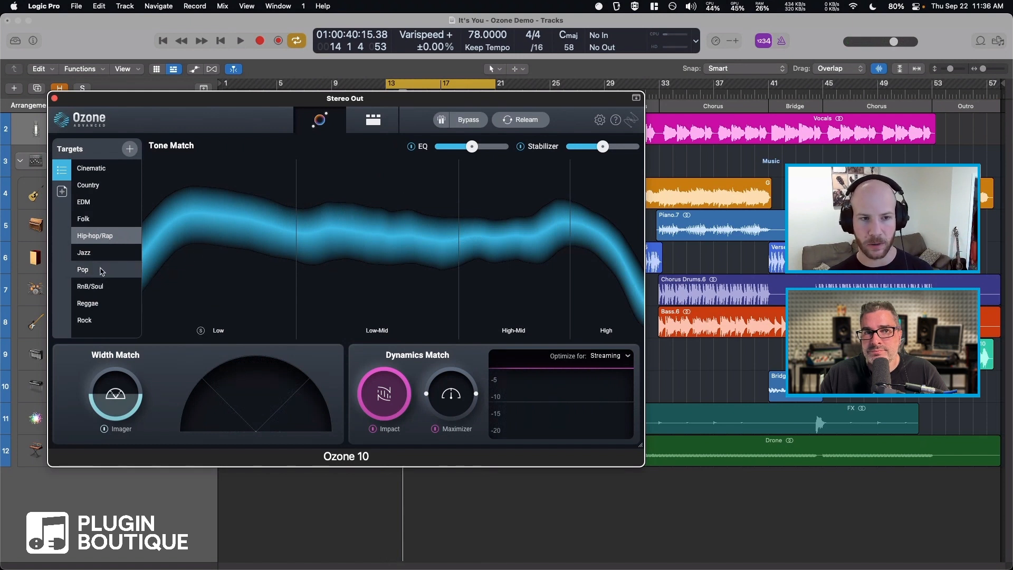
- Settle on Pop as the tone-match target after a final listen
{"action": "left_click", "coordinate": [101, 270]}
{"action": "key", "text": "space"}
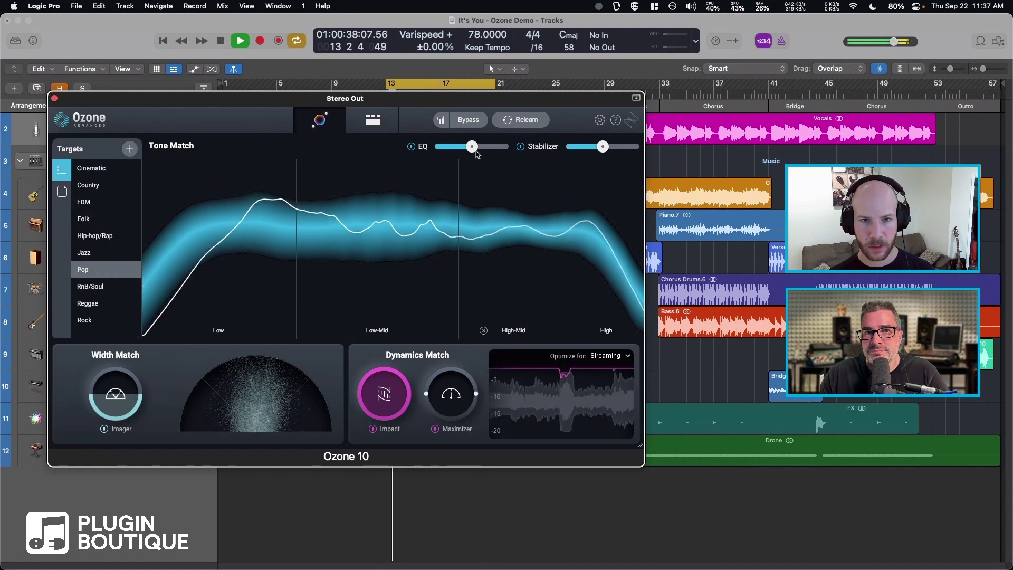
{"action": "key", "text": "space"}
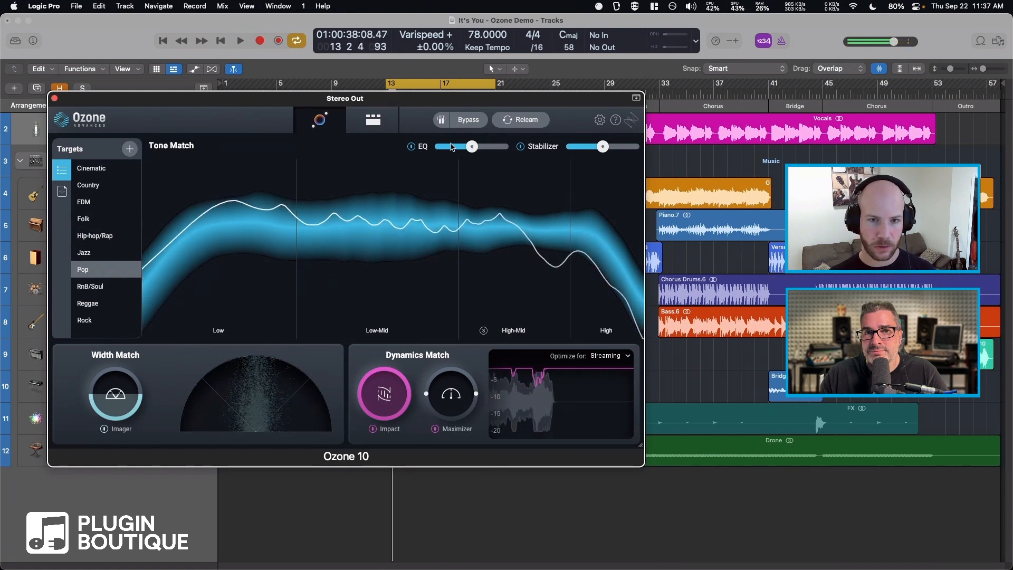
- Adjust the EQ match strength and ease the Stabilizer amount down slightly while listening
{"action": "mouse_move", "coordinate": [472, 146]}
{"action": "left_mouse_down"}
{"action": "mouse_move", "coordinate": [461, 146]}
{"action": "mouse_move", "coordinate": [473, 147]}
{"action": "left_mouse_up"}
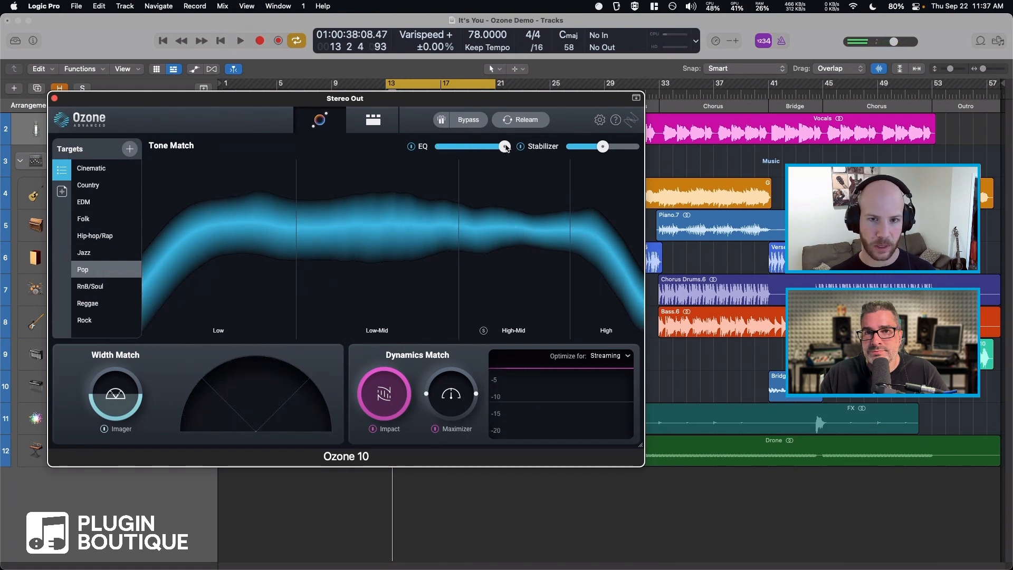
{"action": "left_click_drag", "start_coordinate": [603, 146], "coordinate": [600, 145]}
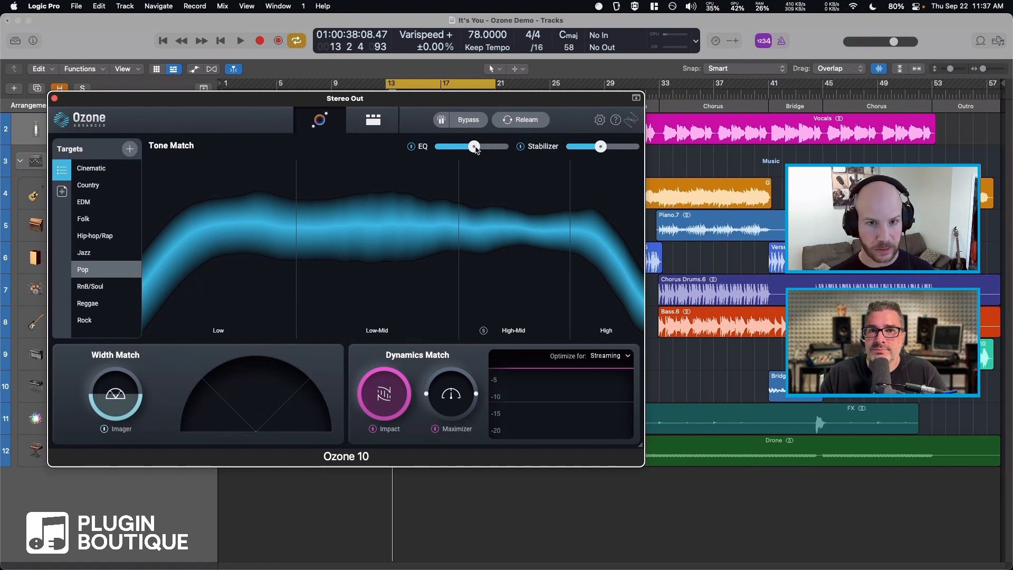
{"action": "key", "text": "space"}
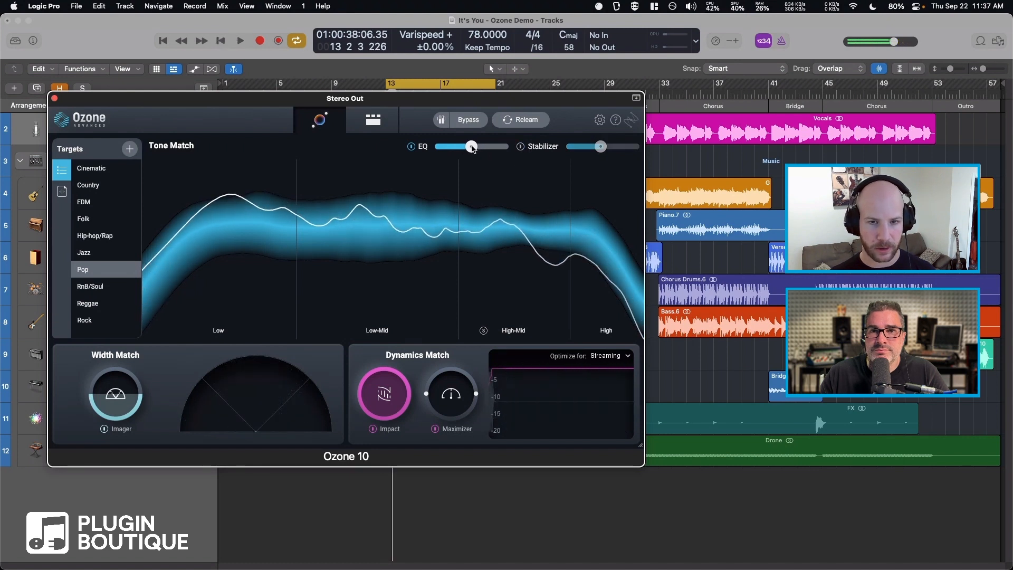
{"action": "key", "text": "space"}
{"action": "key", "text": "space"}
{"action": "key", "text": "space"}
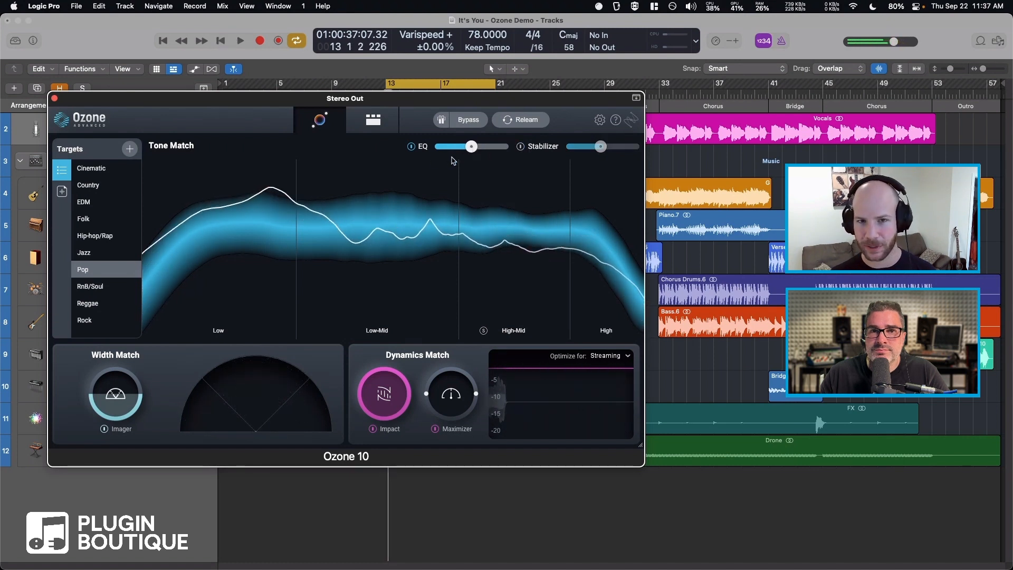
{"action": "key", "text": "space"}
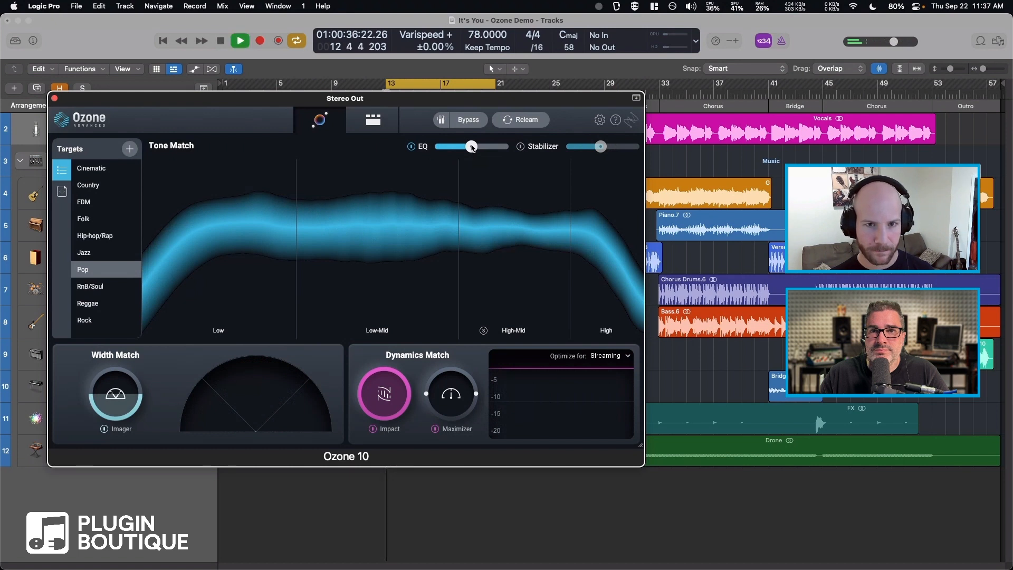
- Sweep the EQ match amount toward zero, then leave it at full strength
{"action": "left_click_drag", "start_coordinate": [470, 146], "coordinate": [438, 148]}
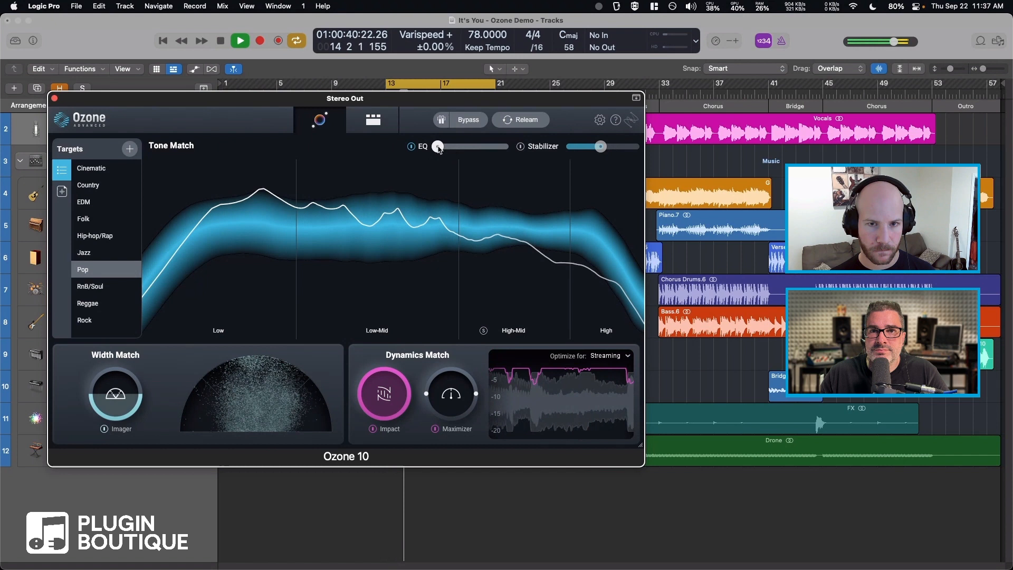
{"action": "left_click_drag", "start_coordinate": [437, 147], "coordinate": [506, 146]}
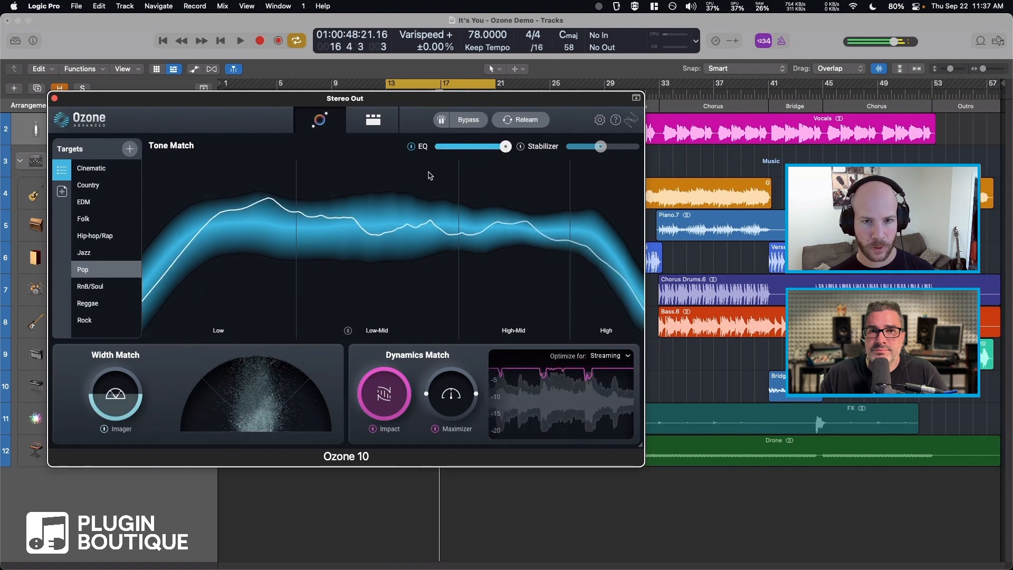
{"action": "key", "text": "space"}
{"action": "left_click", "coordinate": [410, 147]}
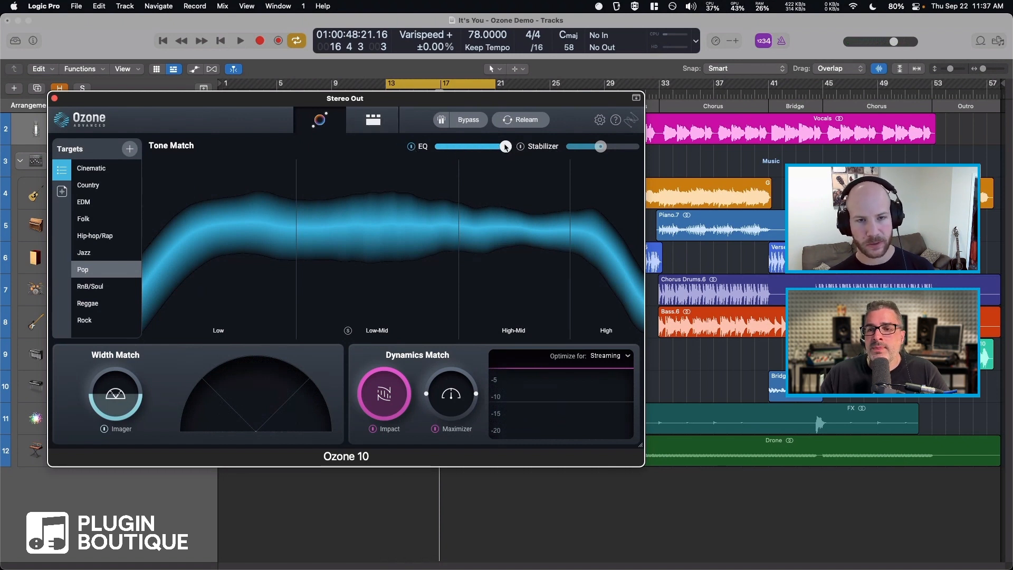
- Flatten Equalizer 1's amount in the module chain, then raise the tone-match EQ amount a little
{"action": "left_click", "coordinate": [373, 119]}
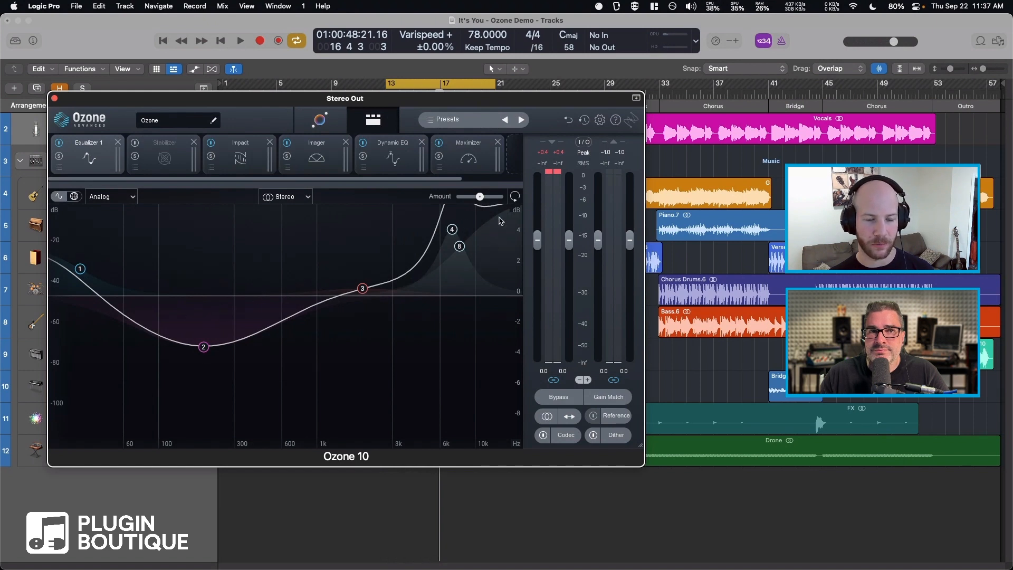
{"action": "left_click_drag", "start_coordinate": [480, 197], "coordinate": [458, 199]}
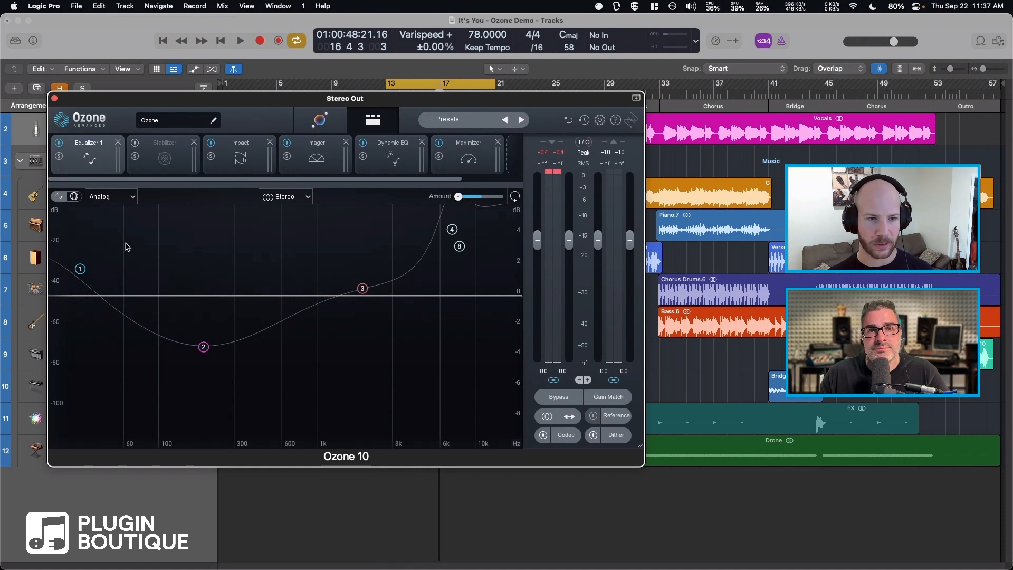
{"action": "mouse_move", "coordinate": [457, 196]}
{"action": "left_mouse_down"}
{"action": "mouse_move", "coordinate": [480, 198]}
{"action": "mouse_move", "coordinate": [462, 198]}
{"action": "left_mouse_up"}
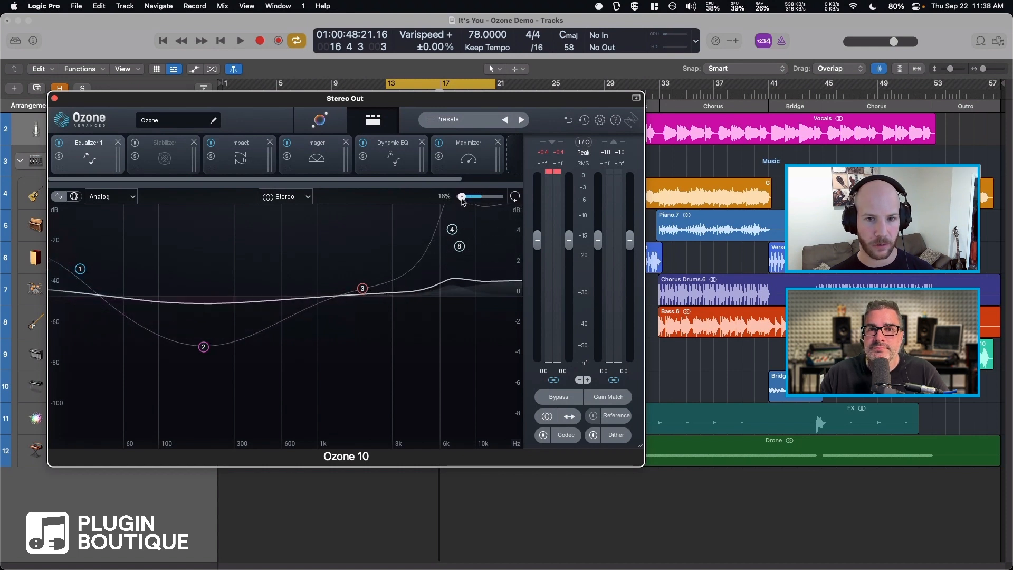
{"action": "left_click", "coordinate": [319, 119]}
{"action": "left_click_drag", "start_coordinate": [463, 146], "coordinate": [472, 146]}
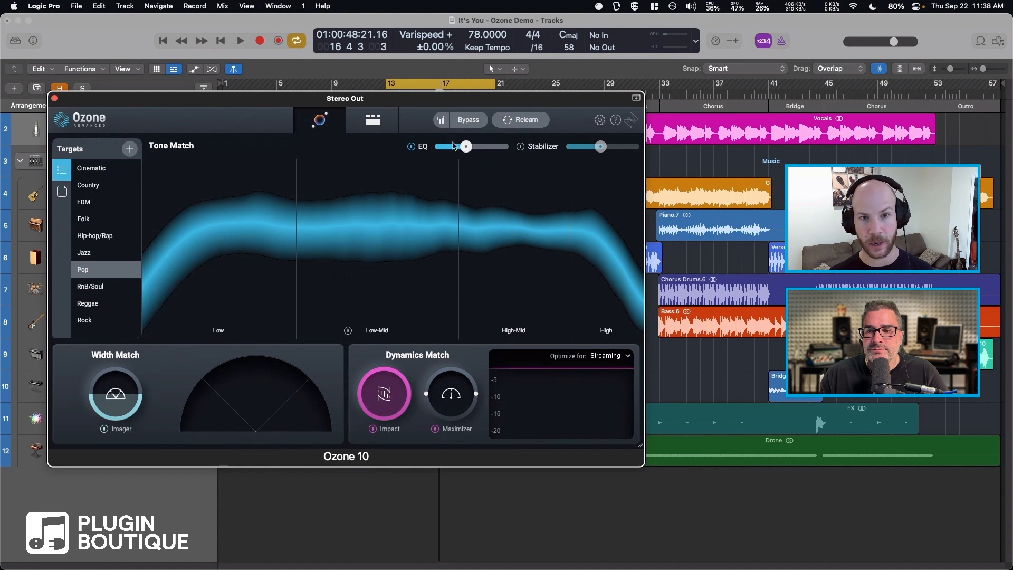
- Show the module chain with Equalizer 1's gentler matching curve
{"action": "left_click", "coordinate": [373, 119]}
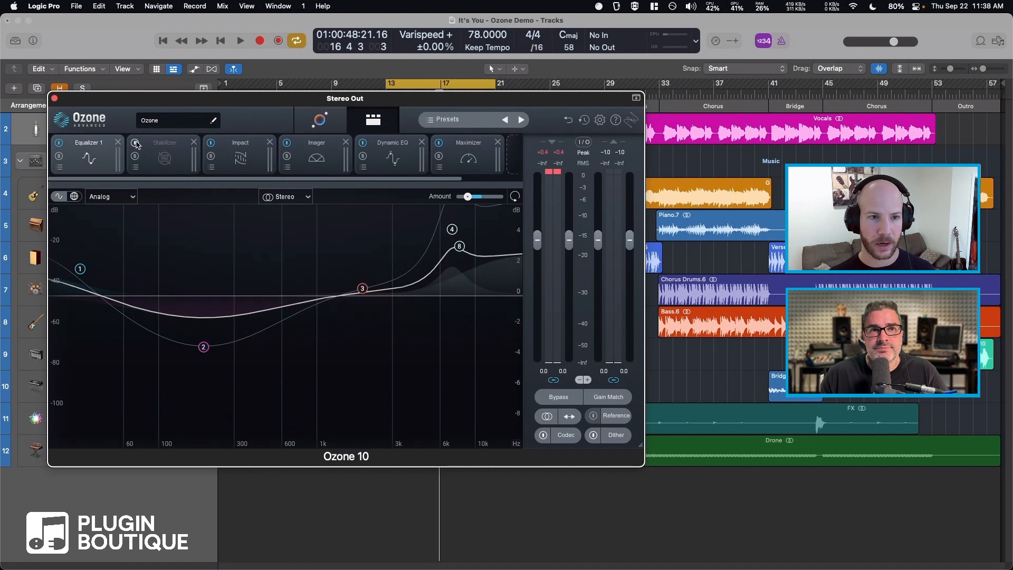
- Audition the Stabilizer module against the song
{"action": "left_click", "coordinate": [162, 154]}
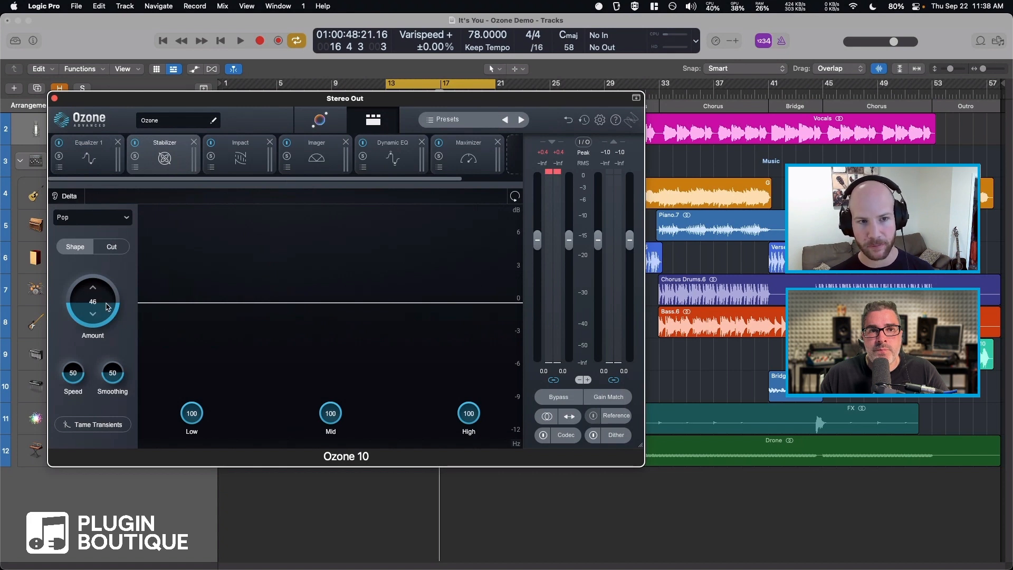
{"action": "key", "text": "space"}
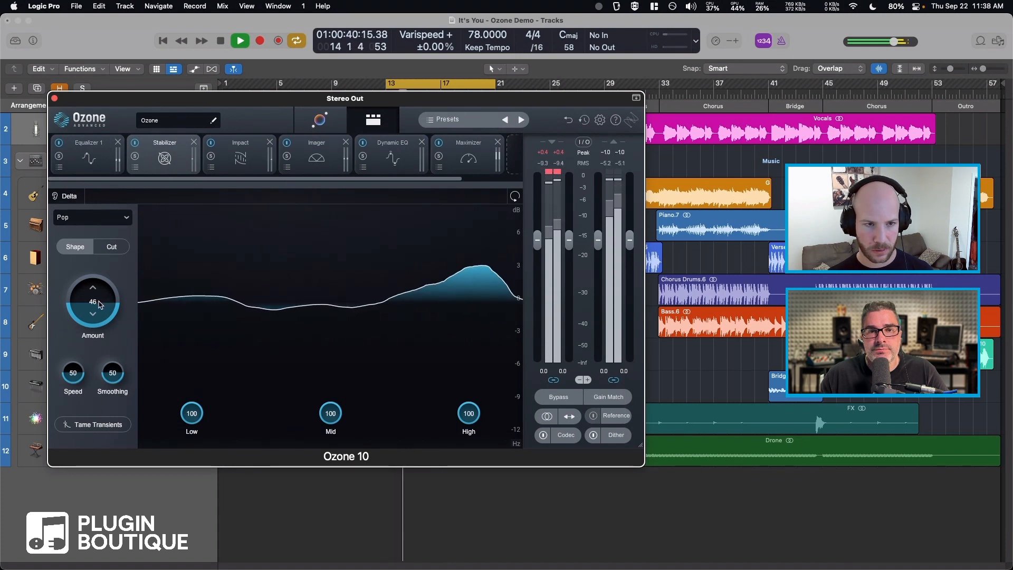
{"action": "key", "text": "space"}
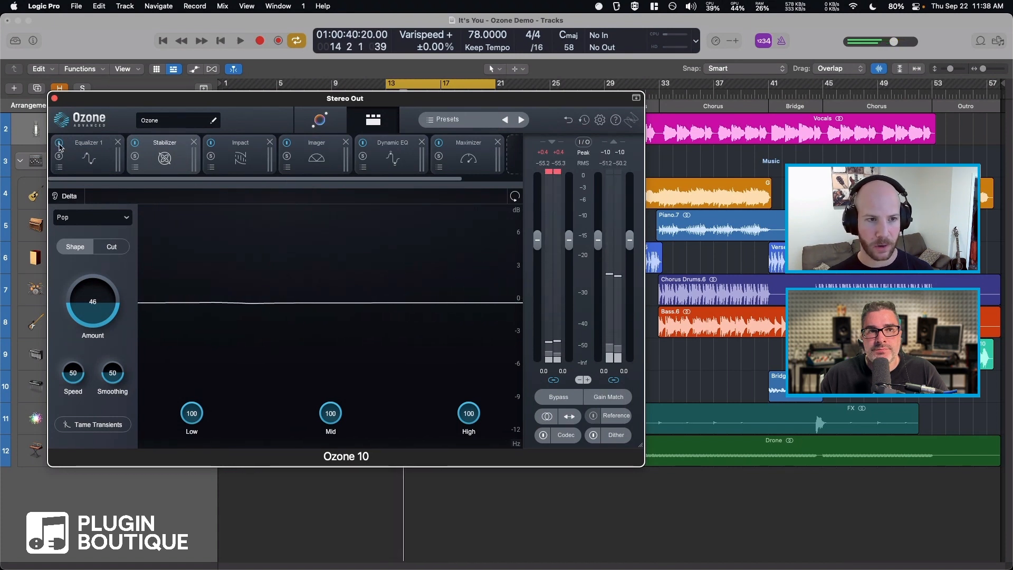
{"action": "scroll", "coordinate": [101, 302], "scroll_direction": "up", "scroll_amount": 2}
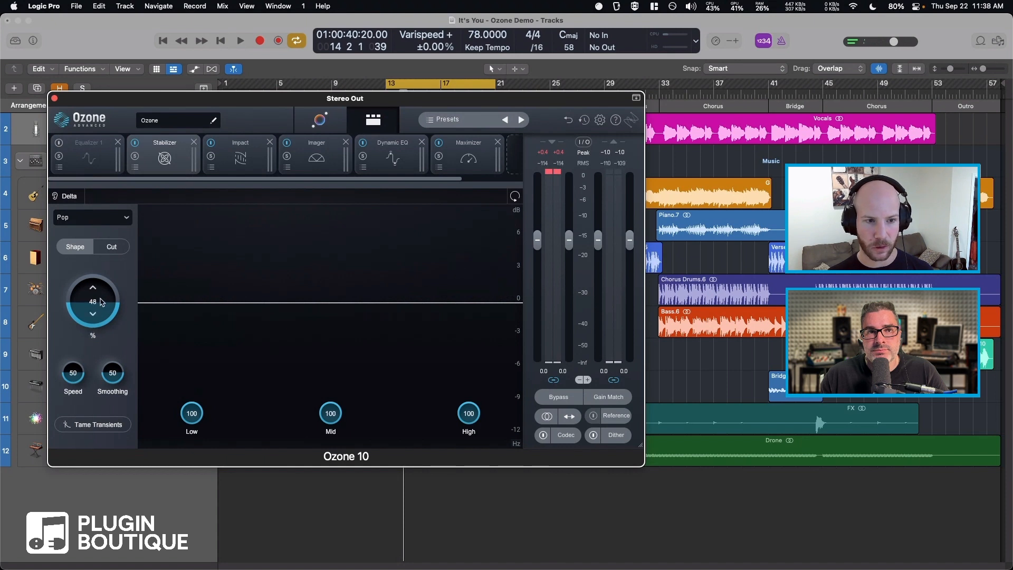
{"action": "key", "text": "space"}
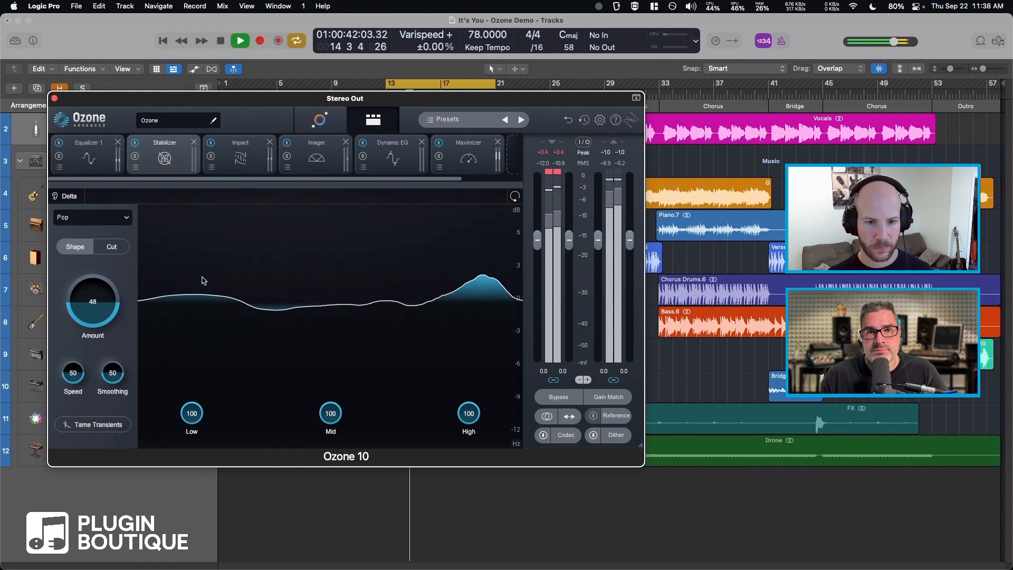
{"action": "key", "text": "space"}
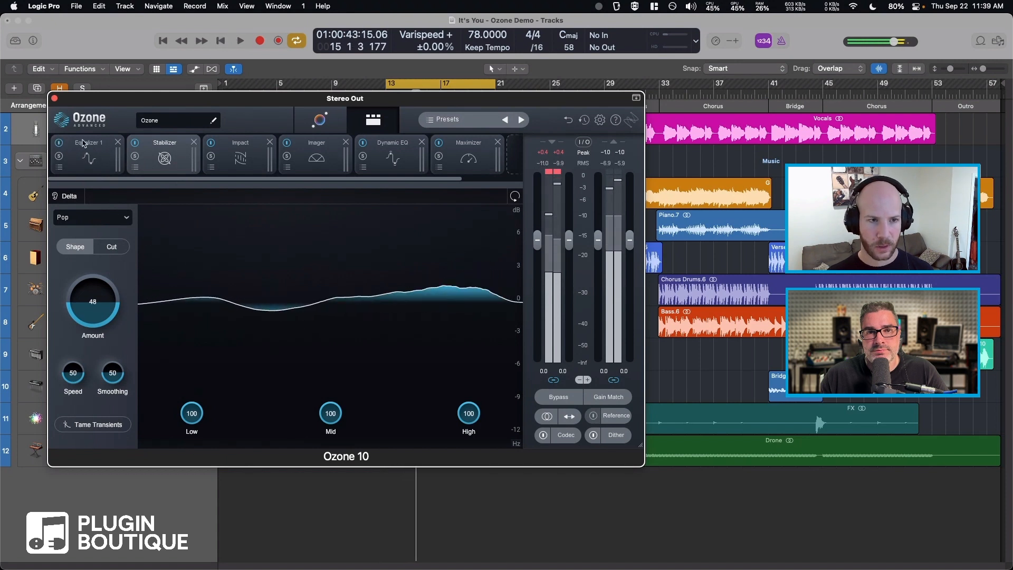
- Nudge Equalizer 1's amount, check the Stabilizer, and return to the Tone Match overview
{"action": "left_click", "coordinate": [84, 156]}
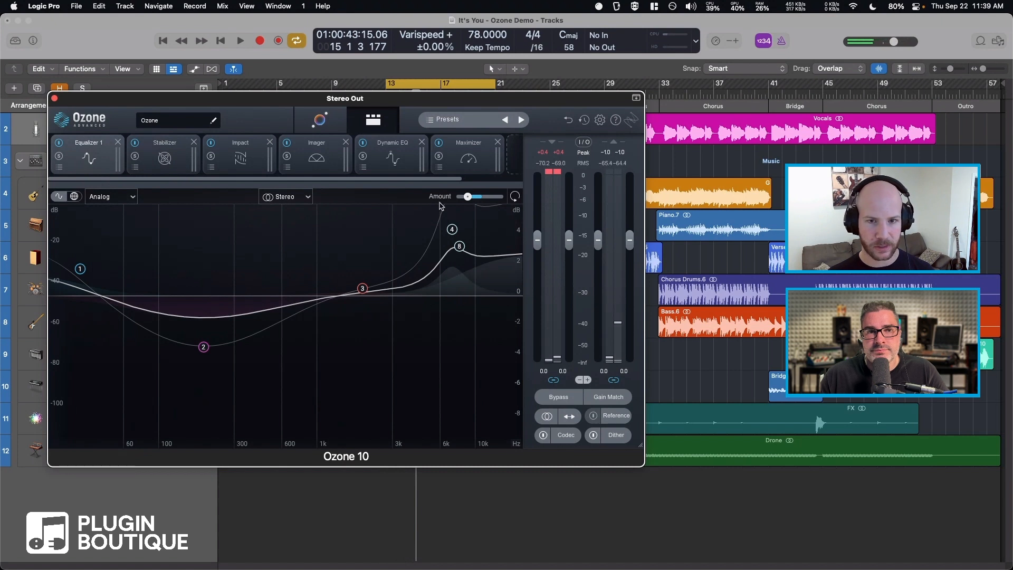
{"action": "mouse_move", "coordinate": [467, 196]}
{"action": "left_click_drag", "start_coordinate": [473, 199], "coordinate": [467, 198]}
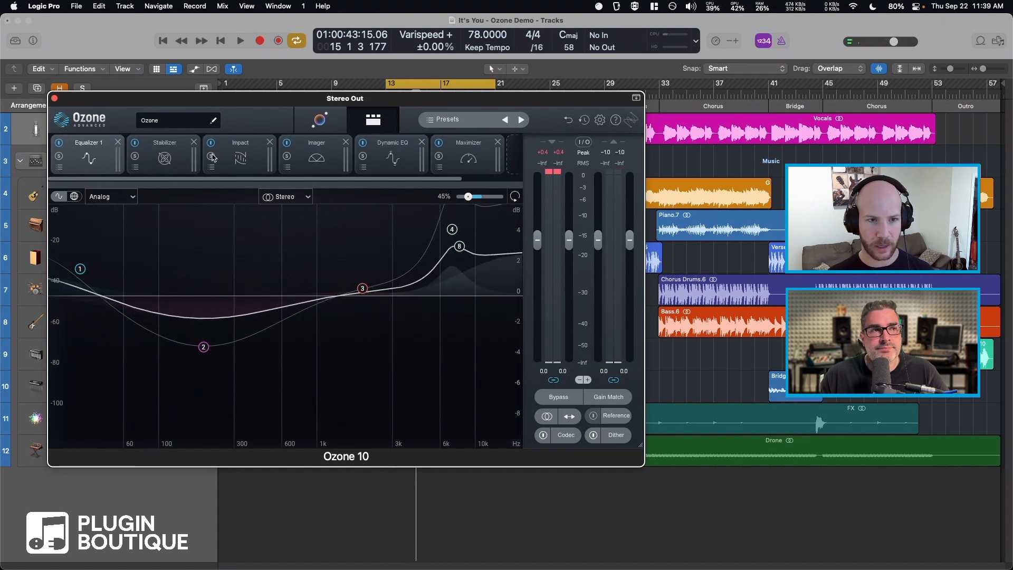
{"action": "left_click", "coordinate": [164, 157]}
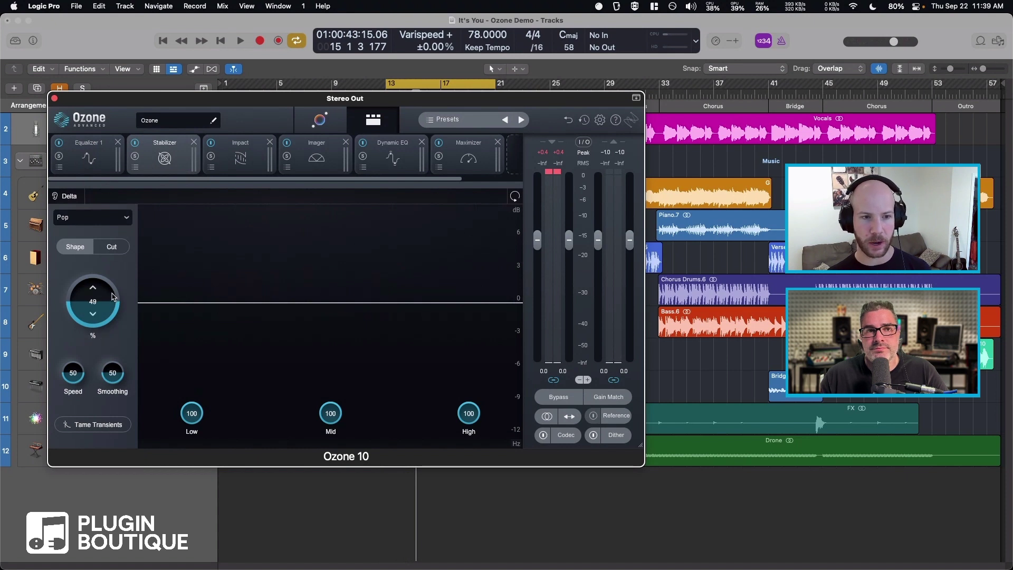
{"action": "left_click", "coordinate": [318, 119]}
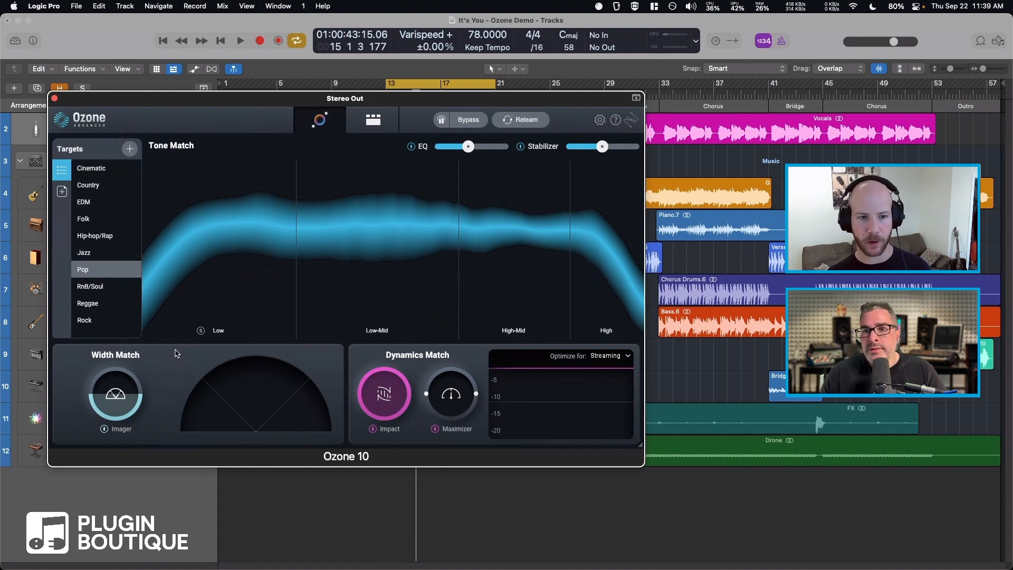
- Switch back to the module chain showing the Stabilizer's Pop settings at amount 49
{"action": "left_click", "coordinate": [368, 121]}
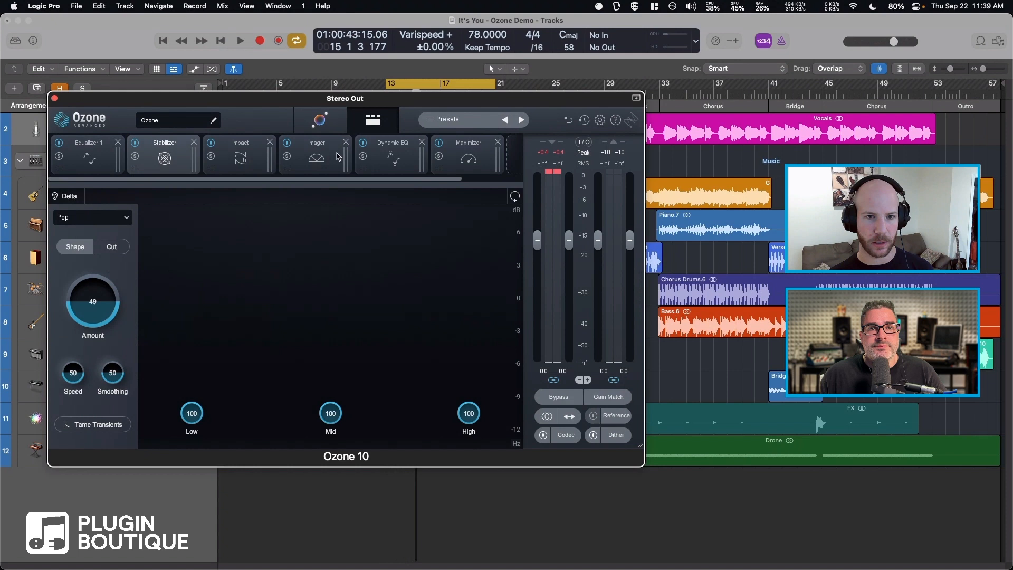
- Inspect the Imager's per-band Stereo Width sliders, then return to the Tone Match overview
{"action": "left_click", "coordinate": [325, 155]}
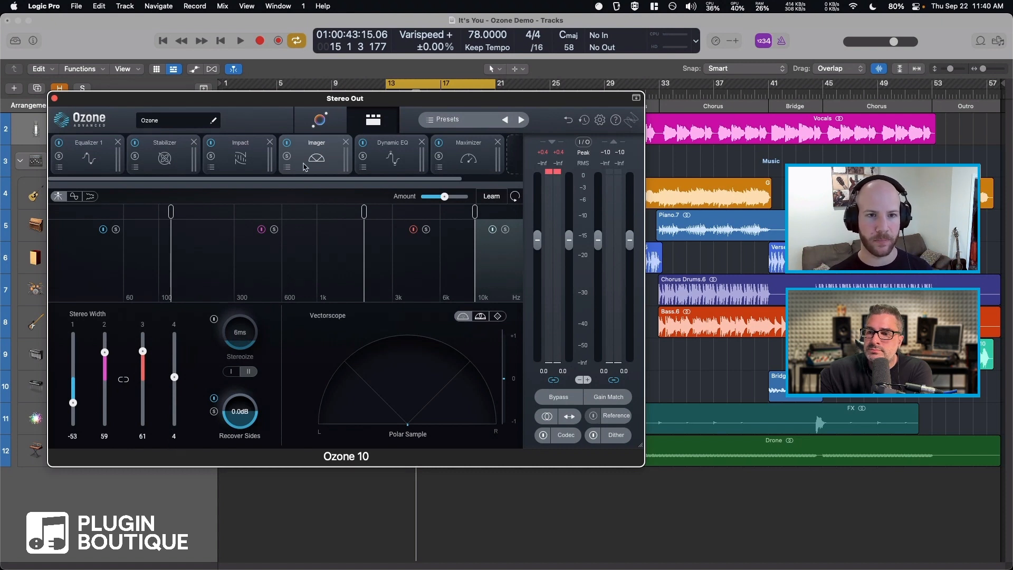
{"action": "left_click", "coordinate": [319, 120]}
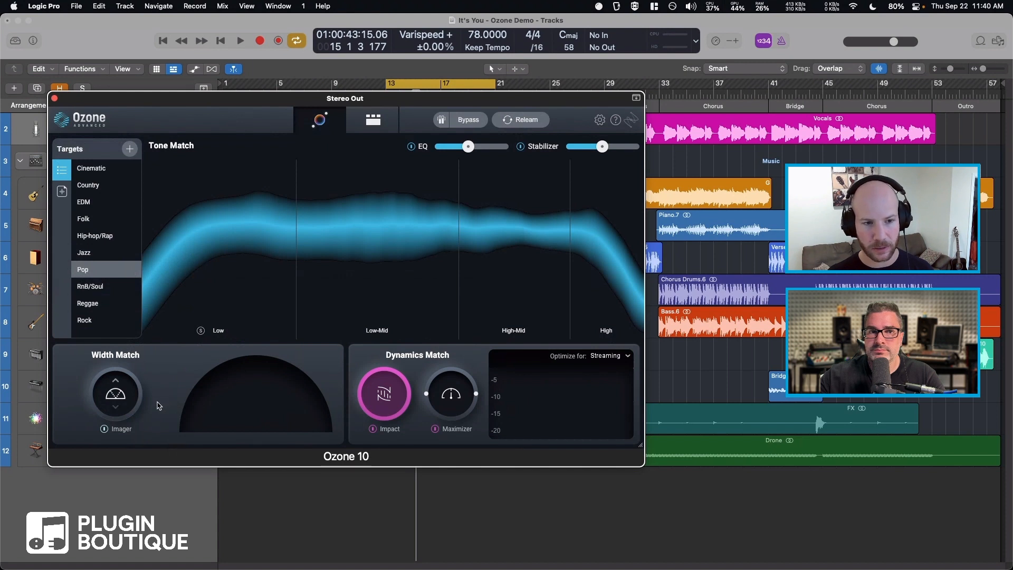
- Audition the song with Width Match toggled on, off and back on during playback
{"action": "key", "text": "space"}
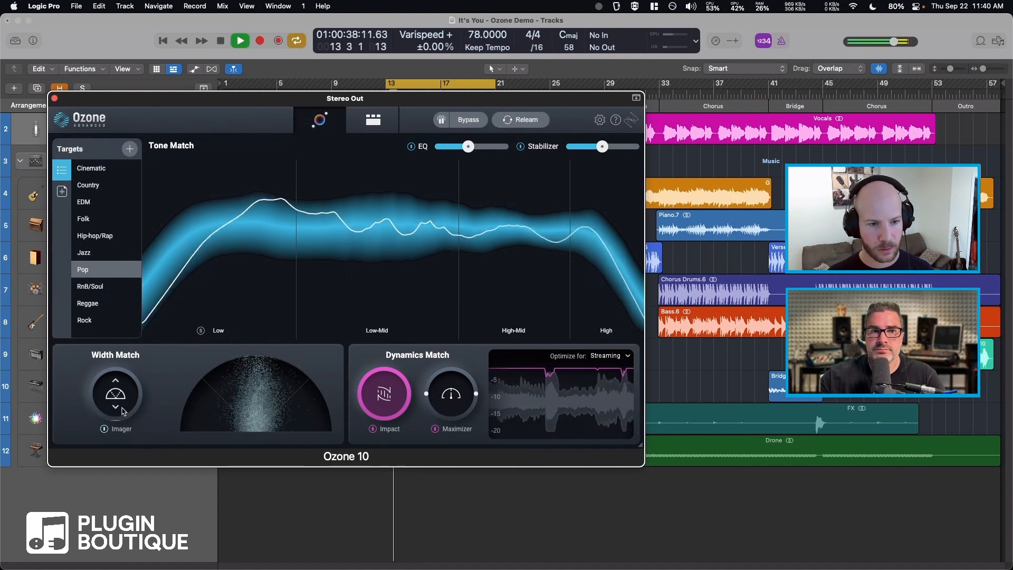
{"action": "left_click", "coordinate": [121, 407]}
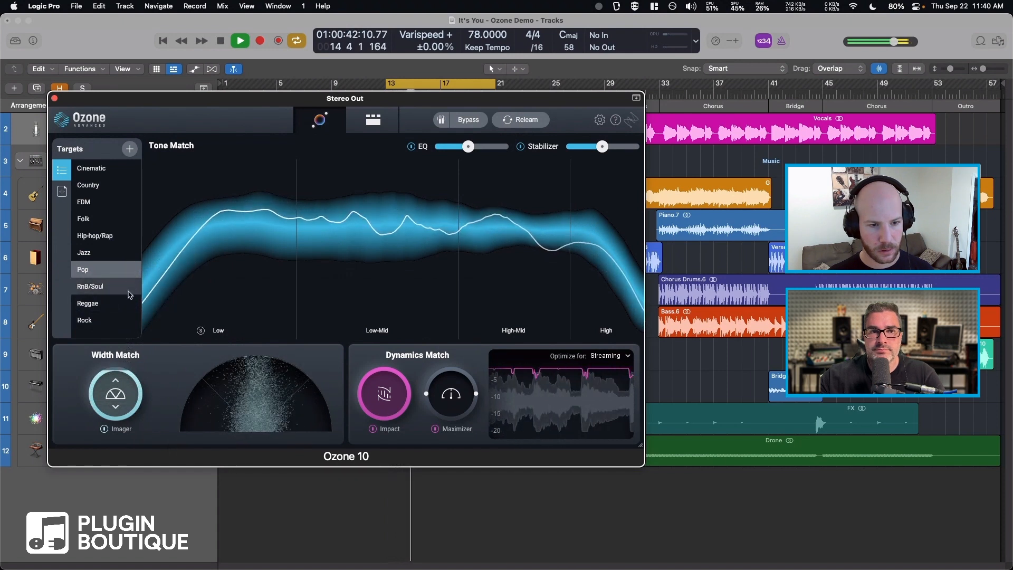
{"action": "left_click", "coordinate": [121, 408]}
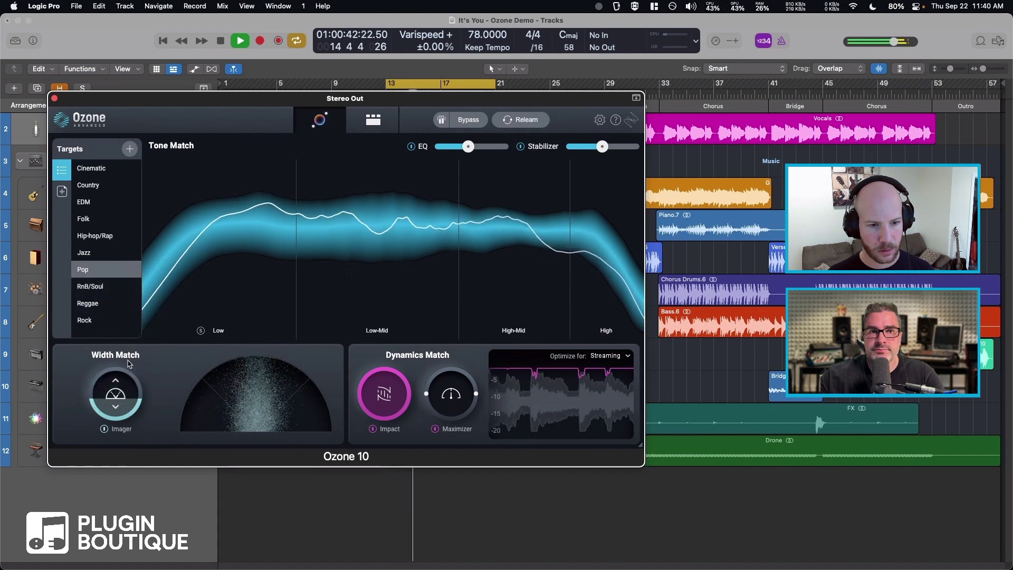
{"action": "left_click", "coordinate": [123, 424]}
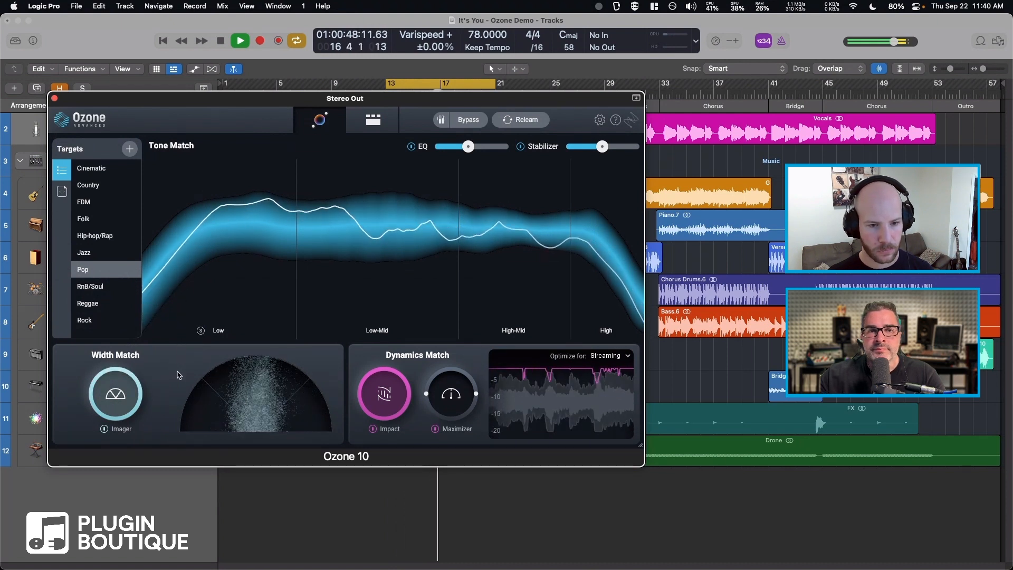
{"action": "key", "text": "space"}
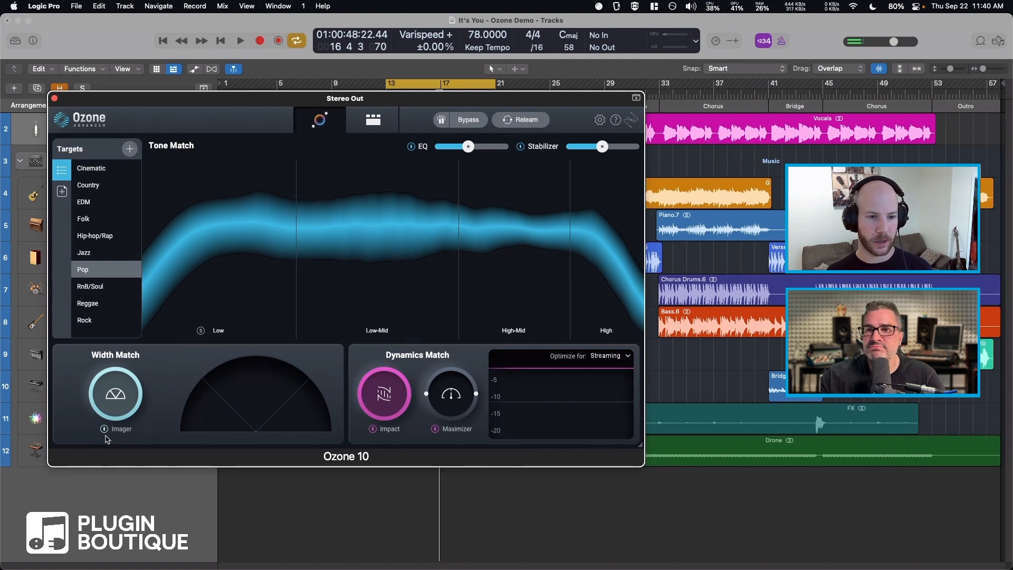
{"action": "key", "text": "space"}
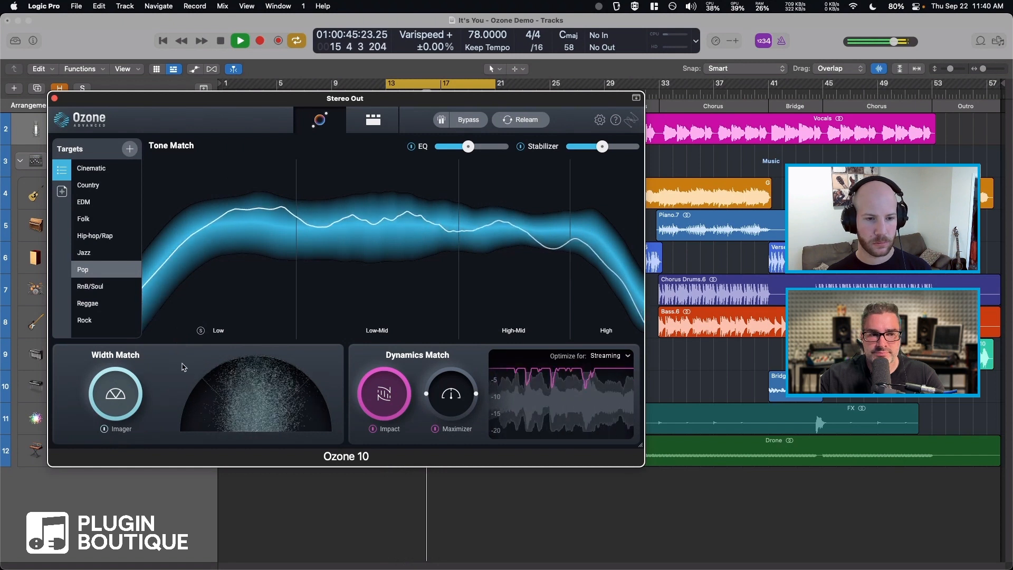
{"action": "key", "text": "space"}
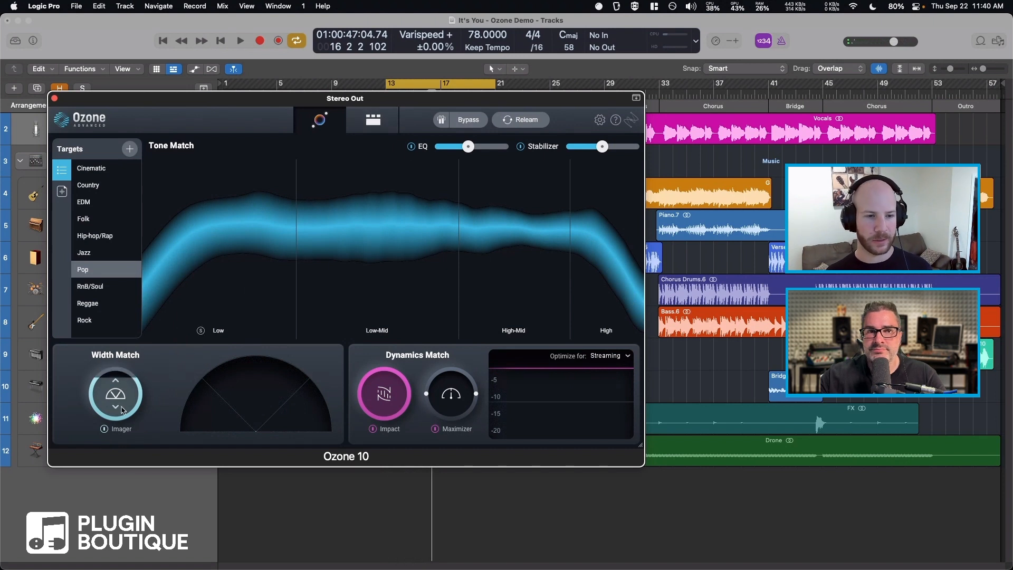
- Bring up the module chain to see the Imager's resulting settings
{"action": "left_click", "coordinate": [373, 120]}
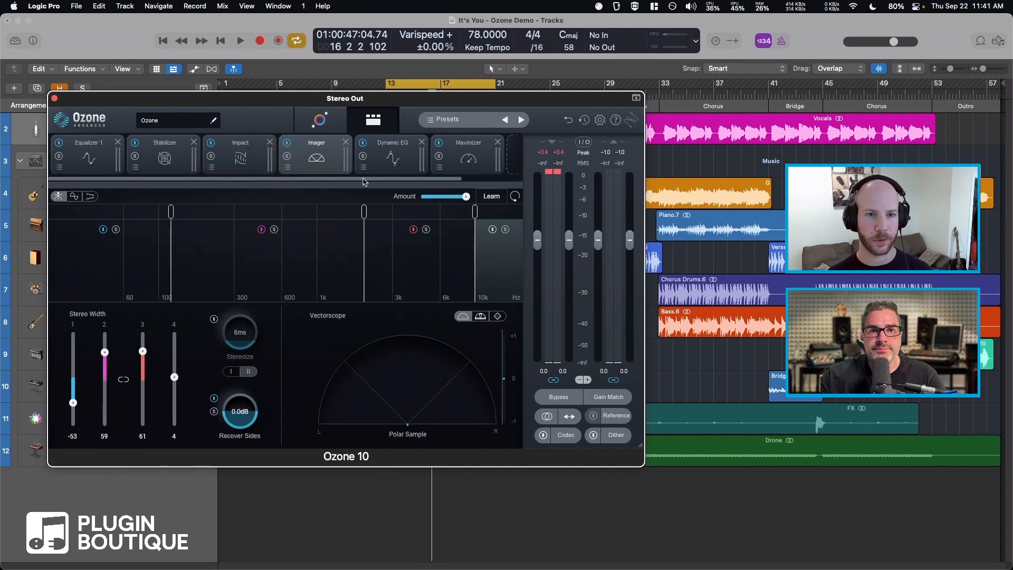
{"action": "left_click", "coordinate": [319, 120]}
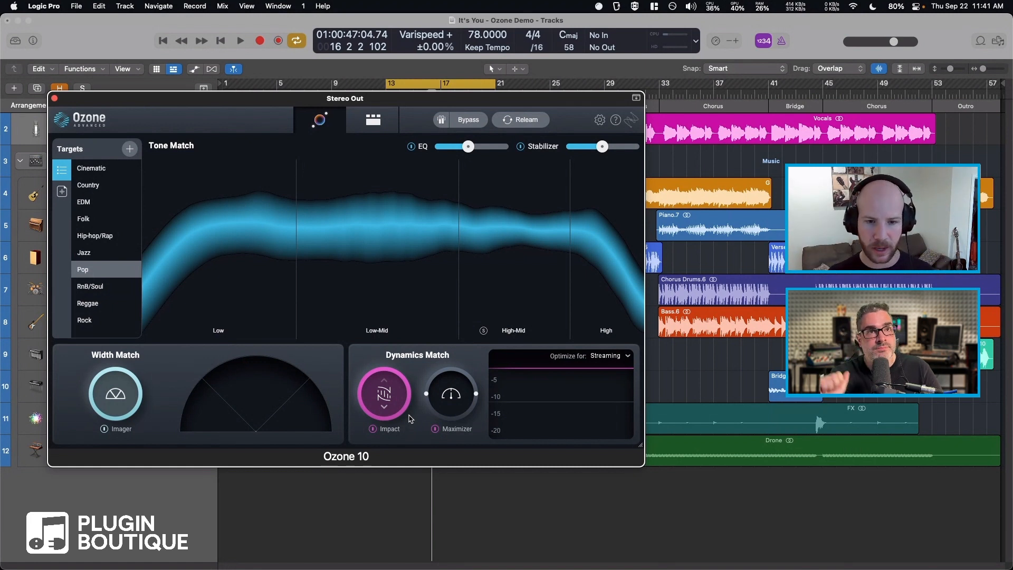
{"action": "left_click", "coordinate": [377, 120]}
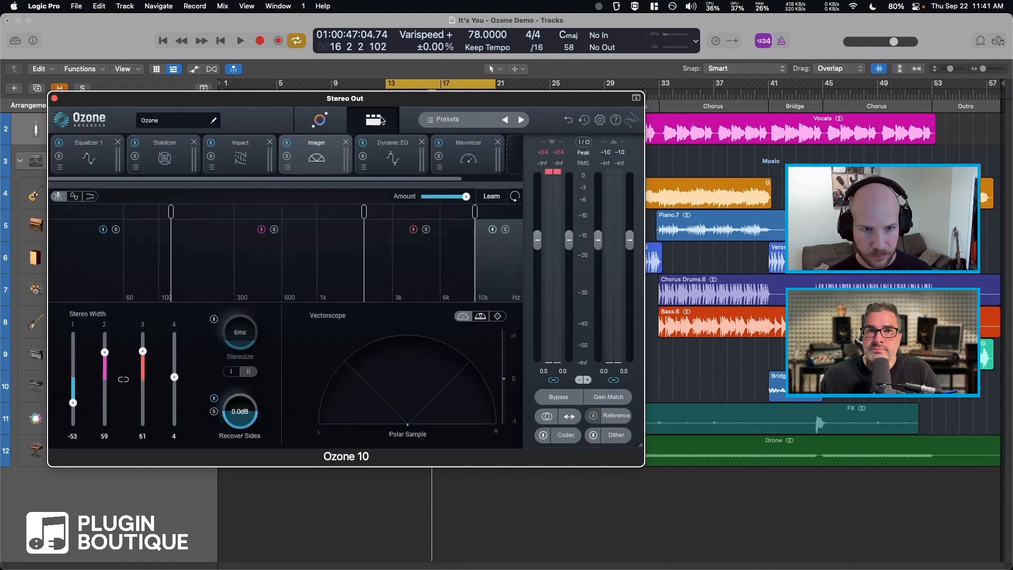
- Try tempo sync on the Impact envelope, then leave it at 100 ms
{"action": "left_click", "coordinate": [240, 150]}
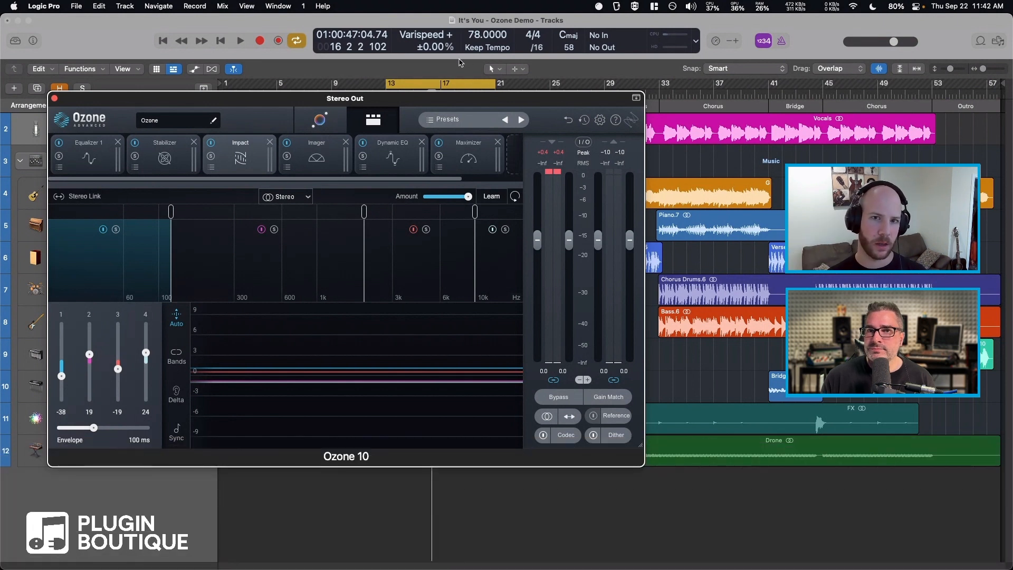
{"action": "left_click", "coordinate": [177, 432]}
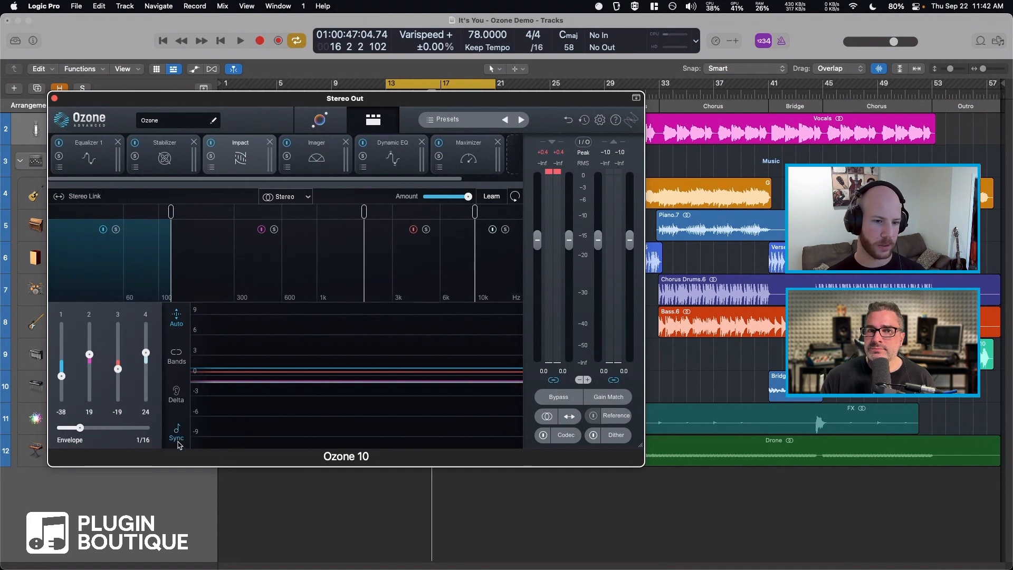
{"action": "left_click", "coordinate": [176, 433]}
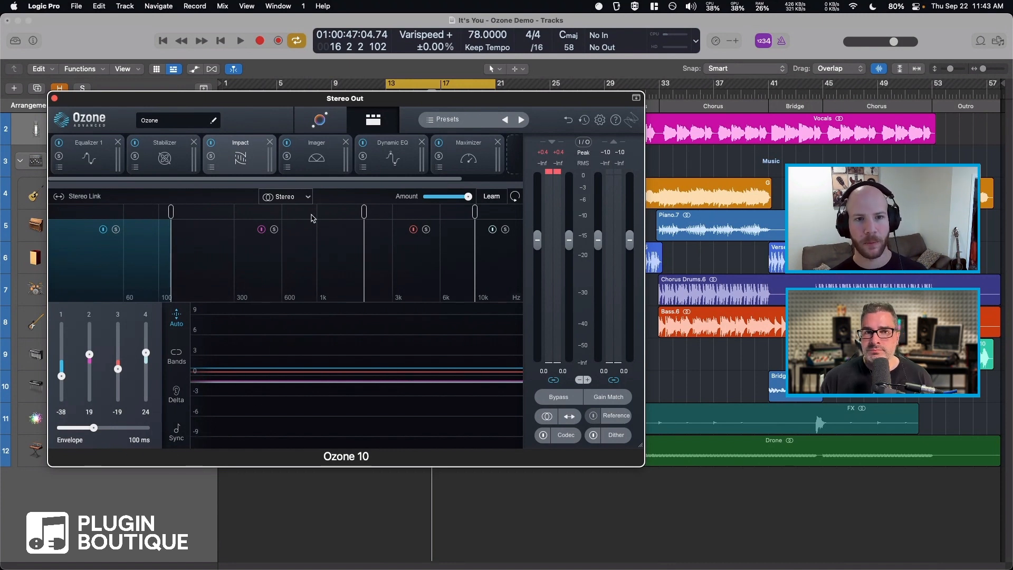
- After a glance at the assistant overview, sync the Impact envelope to tempo at 1/16
{"action": "left_click", "coordinate": [319, 118]}
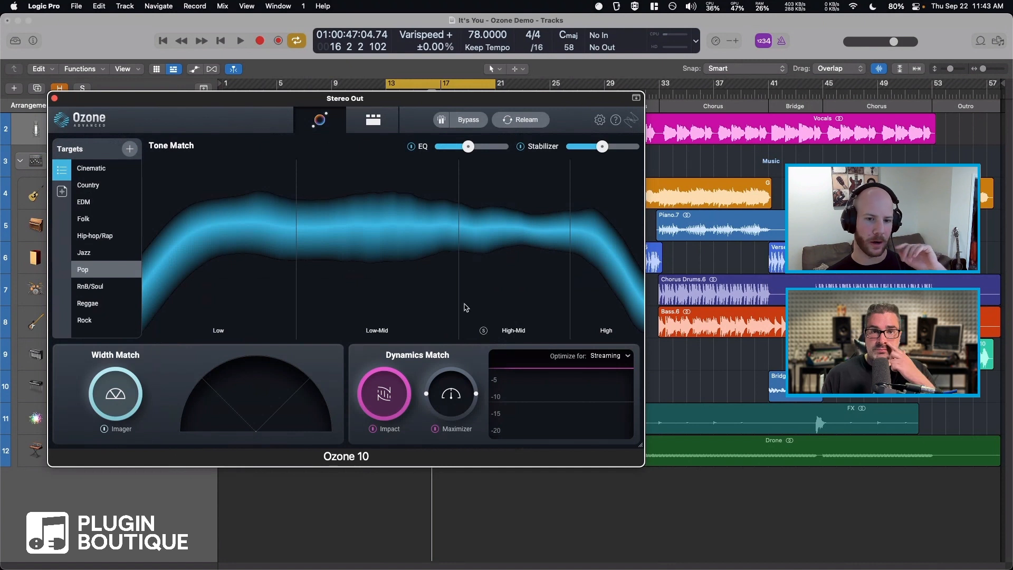
{"action": "mouse_move", "coordinate": [384, 393]}
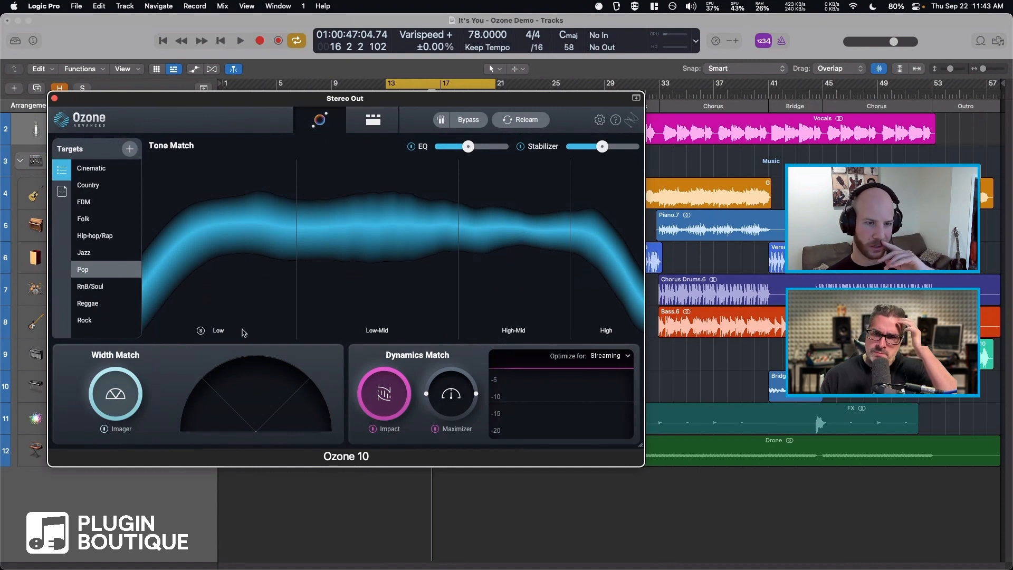
{"action": "left_click", "coordinate": [373, 119]}
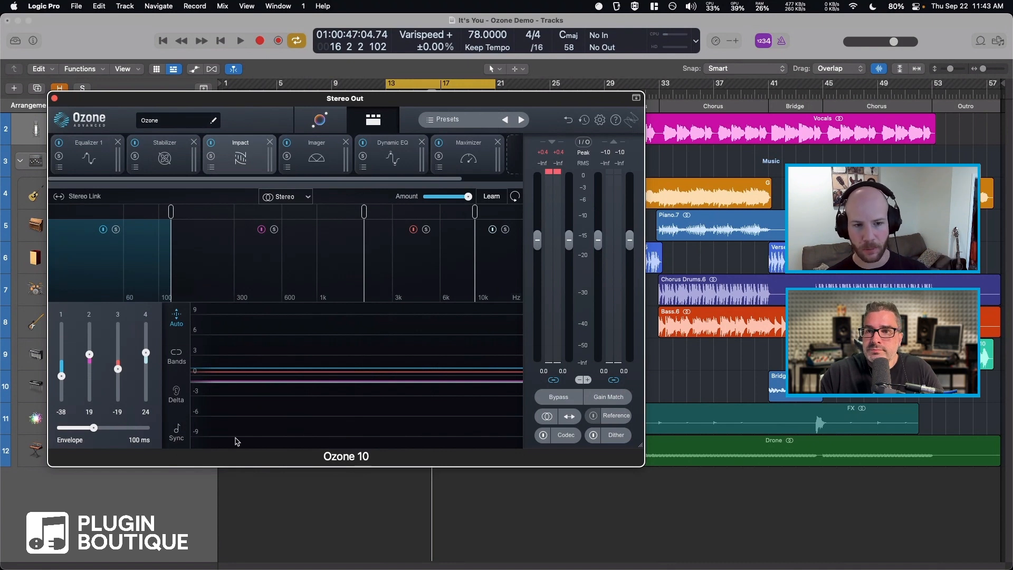
{"action": "left_click", "coordinate": [179, 438]}
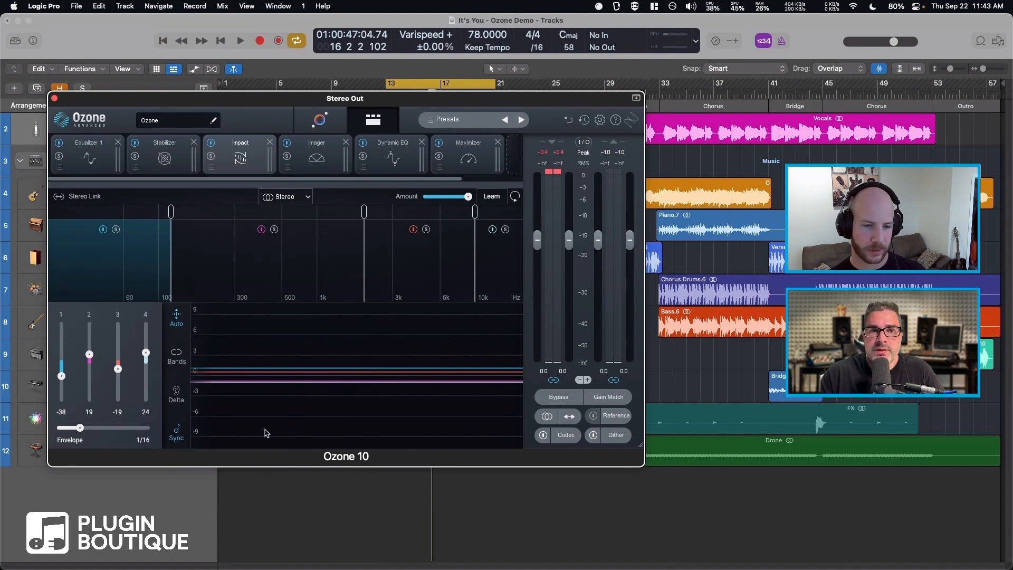
- Raise Equalizer 1's low-shelf boost to about 2.3 dB at 34 Hz
{"action": "left_click", "coordinate": [90, 162]}
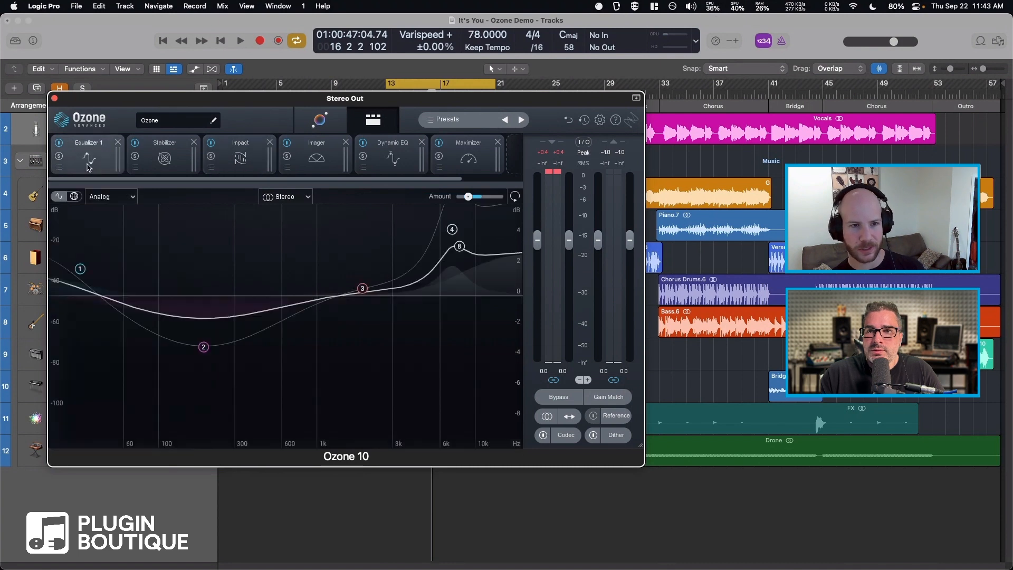
{"action": "left_click", "coordinate": [166, 157]}
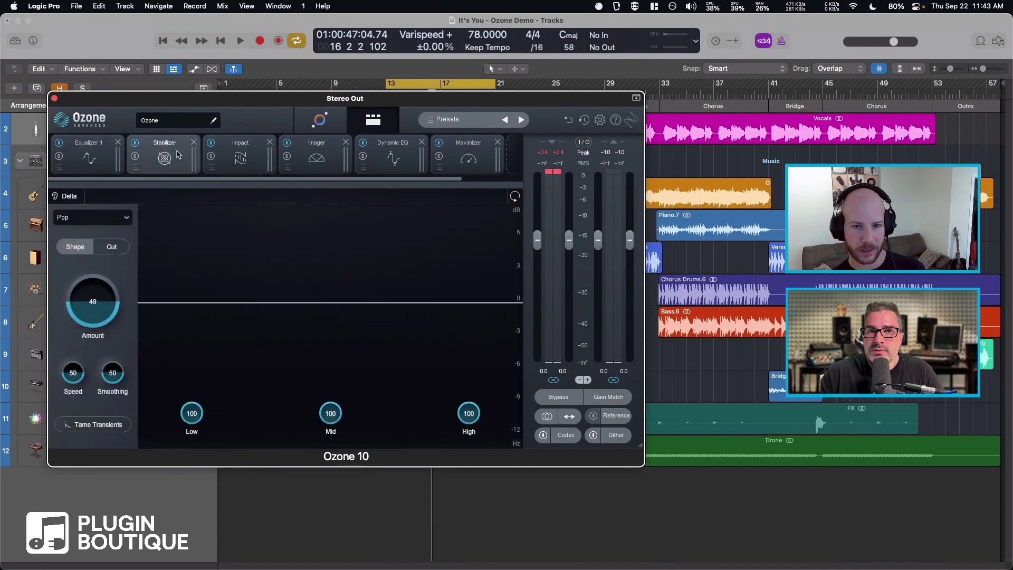
{"action": "left_click", "coordinate": [101, 159]}
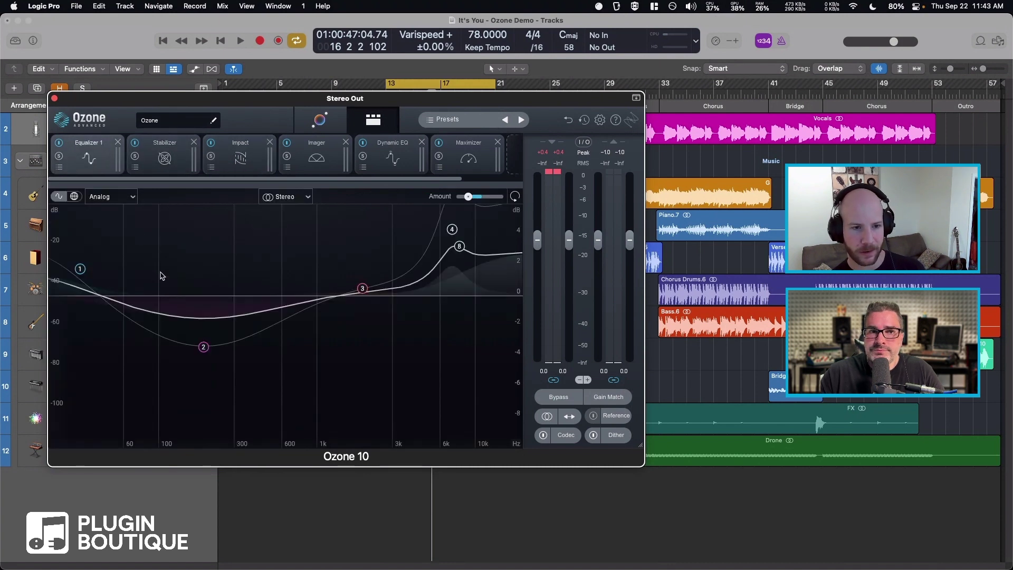
{"action": "left_click", "coordinate": [80, 269]}
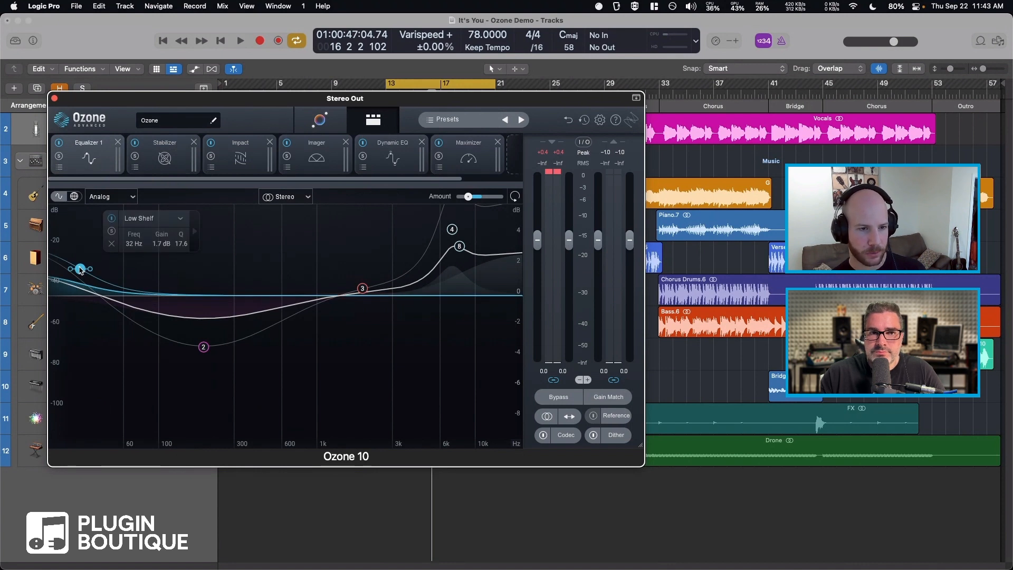
{"action": "left_click_drag", "start_coordinate": [80, 269], "coordinate": [85, 261]}
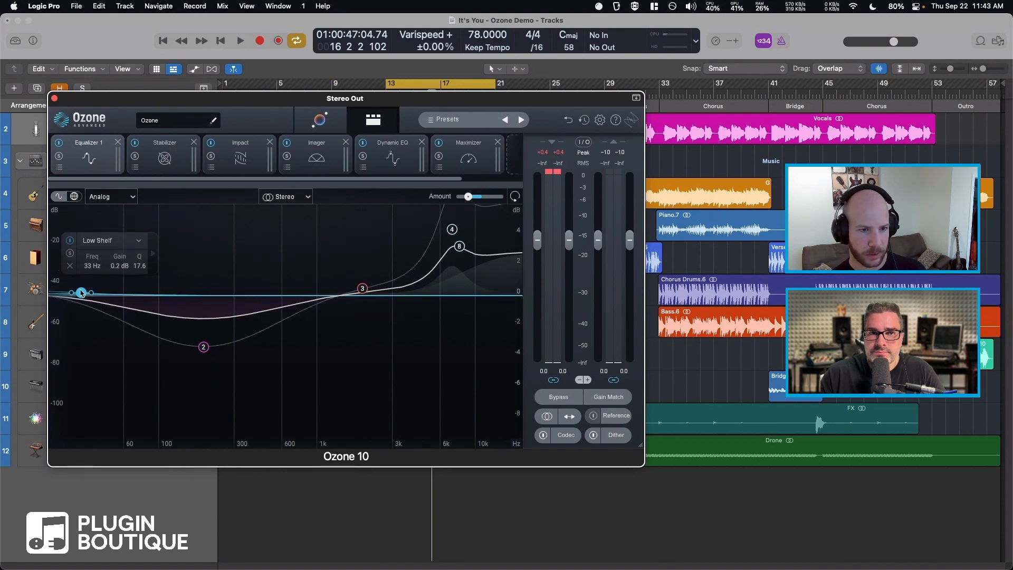
- Check the Stabilizer and Impact modules, then return to the Tone Match overview
{"action": "left_click", "coordinate": [168, 158]}
{"action": "left_click", "coordinate": [240, 161]}
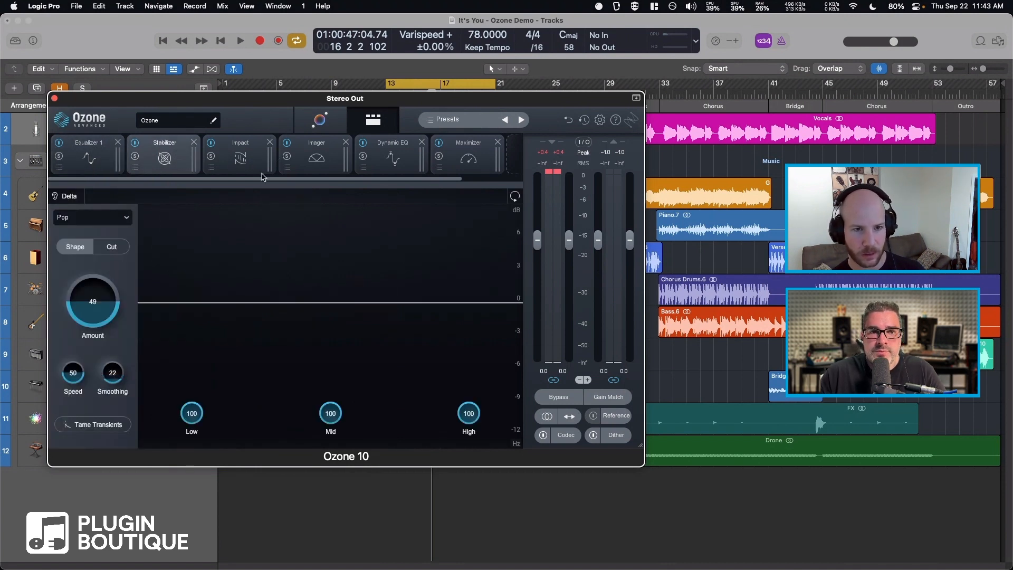
{"action": "left_click", "coordinate": [319, 119]}
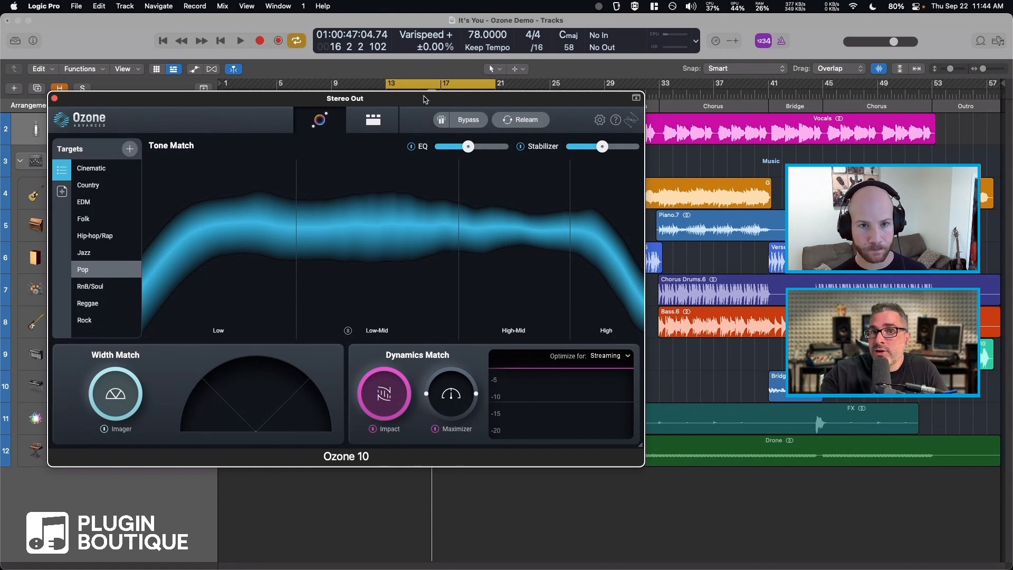
- Adjust the Maximizer amount dial in the Dynamics Match section
{"action": "left_click_drag", "start_coordinate": [424, 98], "coordinate": [424, 96]}
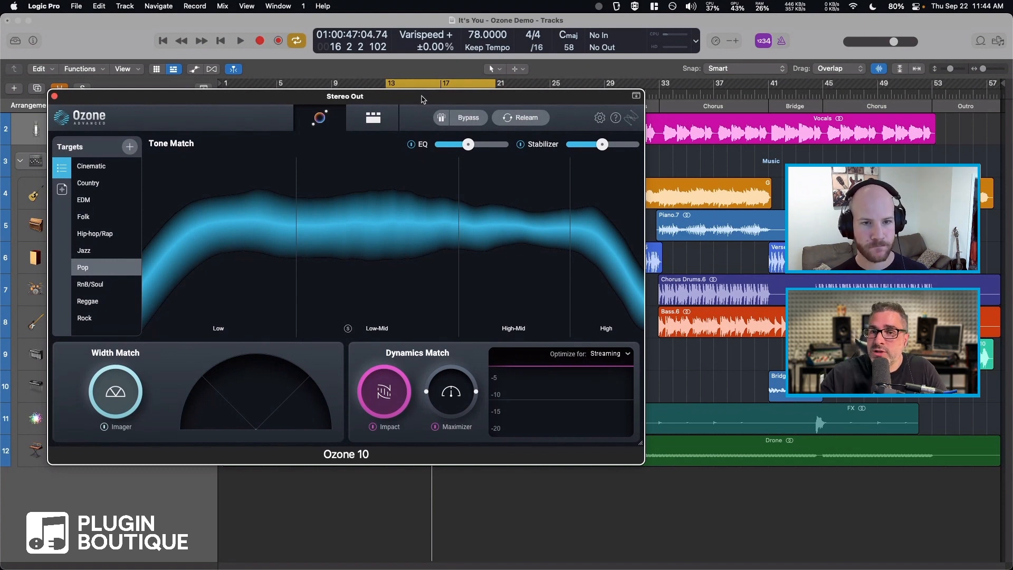
{"action": "left_click_drag", "start_coordinate": [422, 97], "coordinate": [423, 97]}
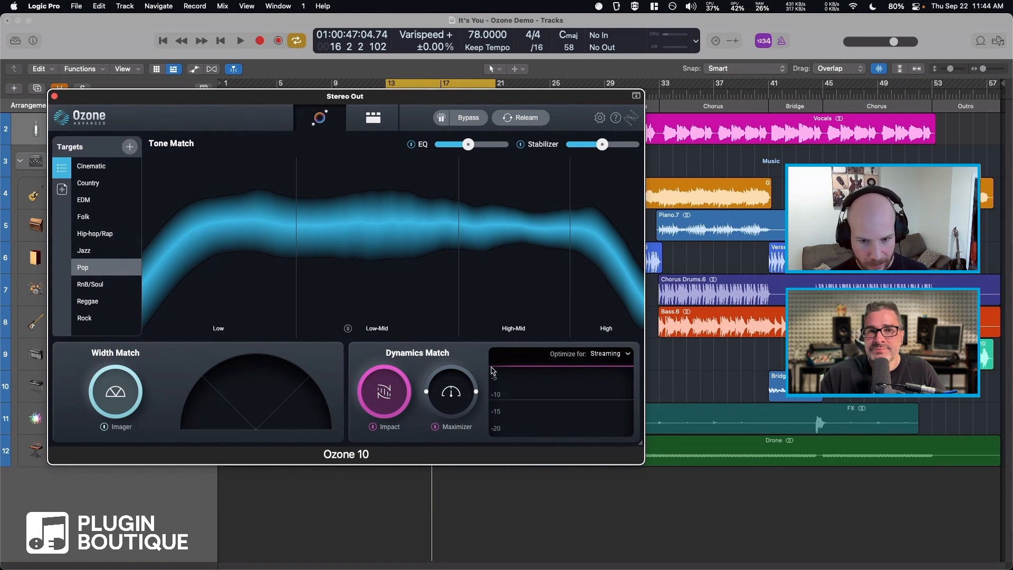
{"action": "left_click_drag", "start_coordinate": [468, 392], "coordinate": [474, 374]}
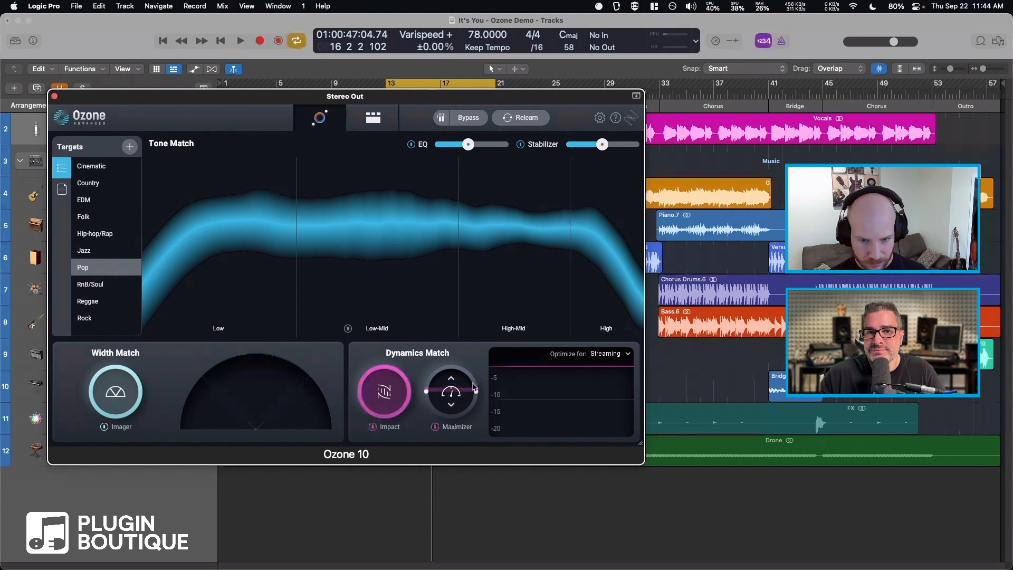
{"action": "left_click_drag", "start_coordinate": [474, 374], "coordinate": [497, 399]}
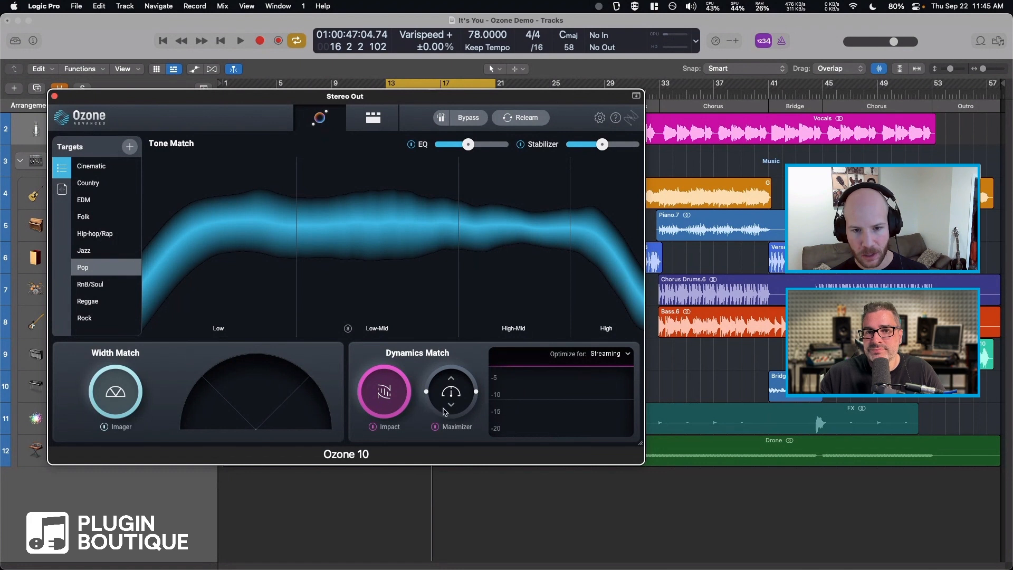
- Review the Maximizer module settings and return to the Tone Match overview
{"action": "left_click", "coordinate": [372, 117]}
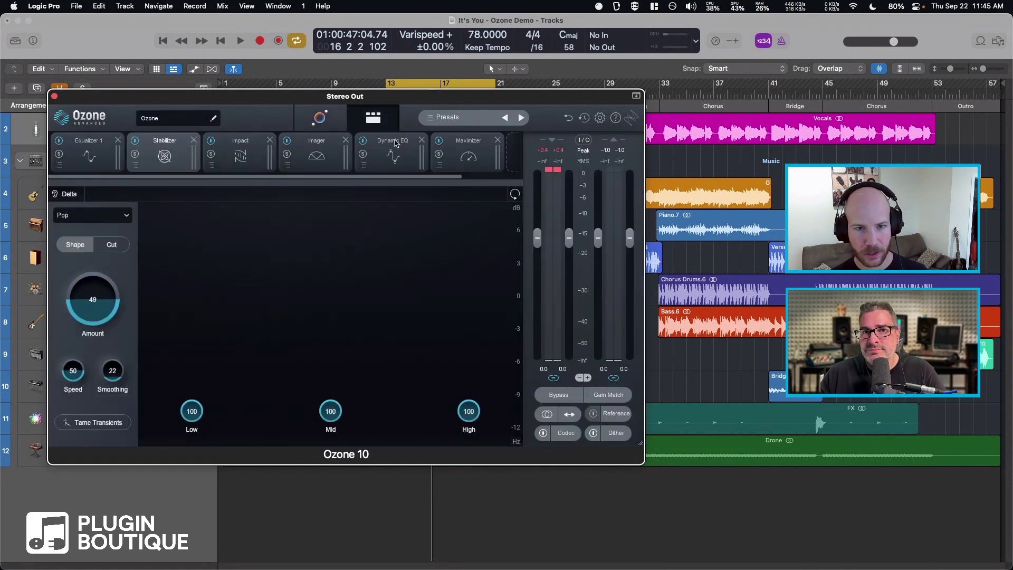
{"action": "left_click", "coordinate": [468, 158]}
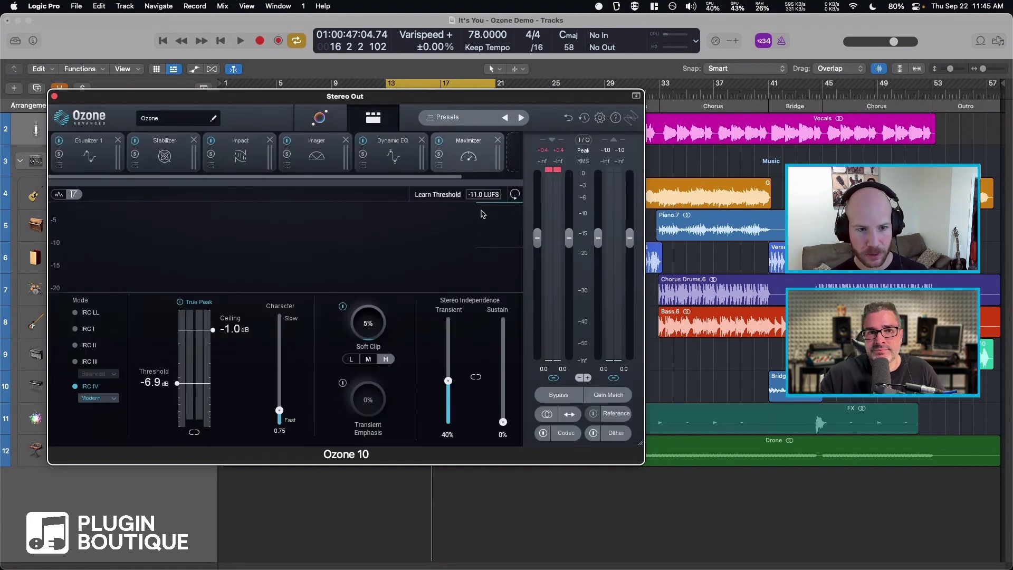
{"action": "left_click", "coordinate": [320, 119]}
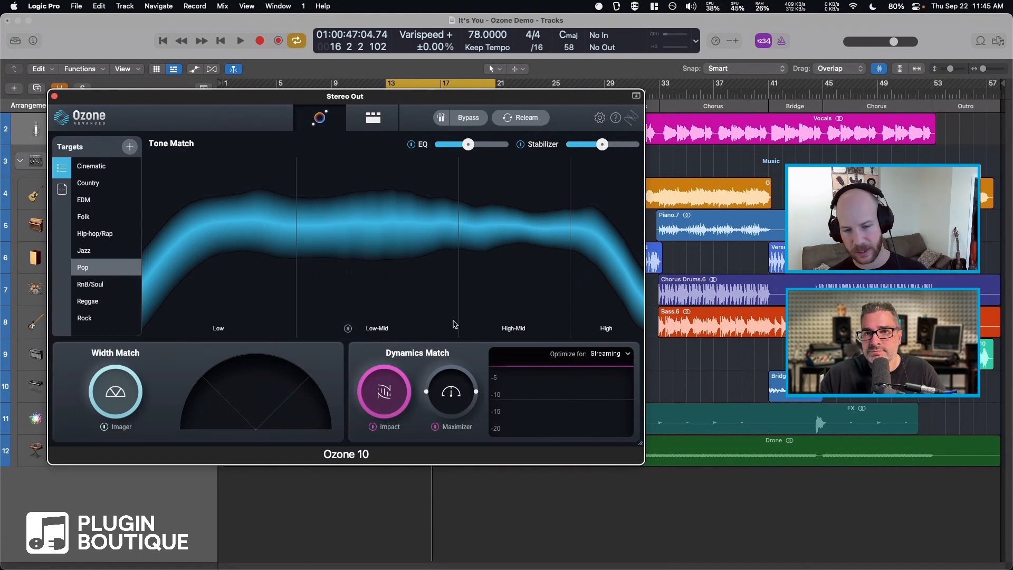
{"action": "mouse_move", "coordinate": [450, 392]}
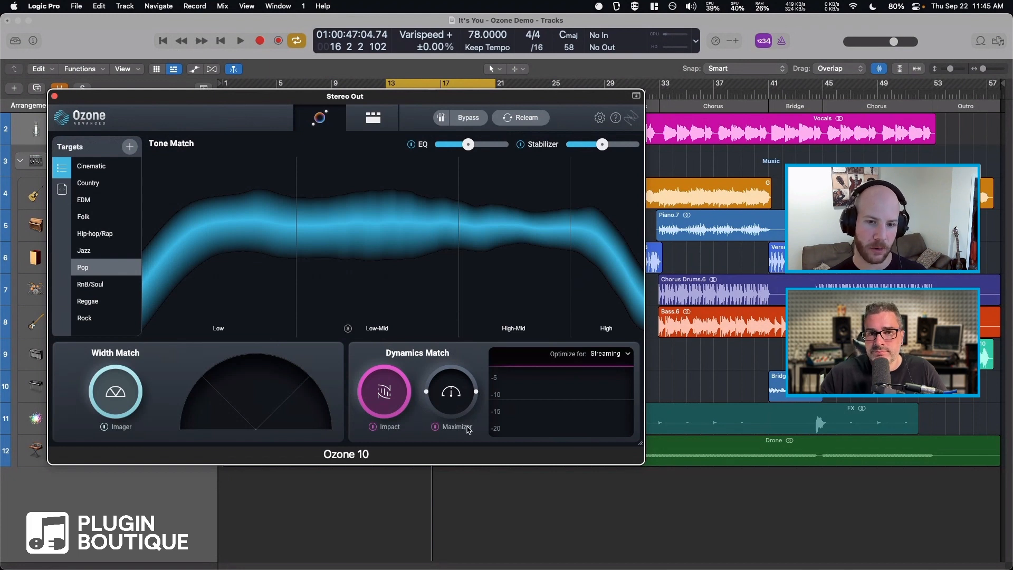
- Play and stop the song several times to audition the master against the Pop target
{"action": "key", "text": "space"}
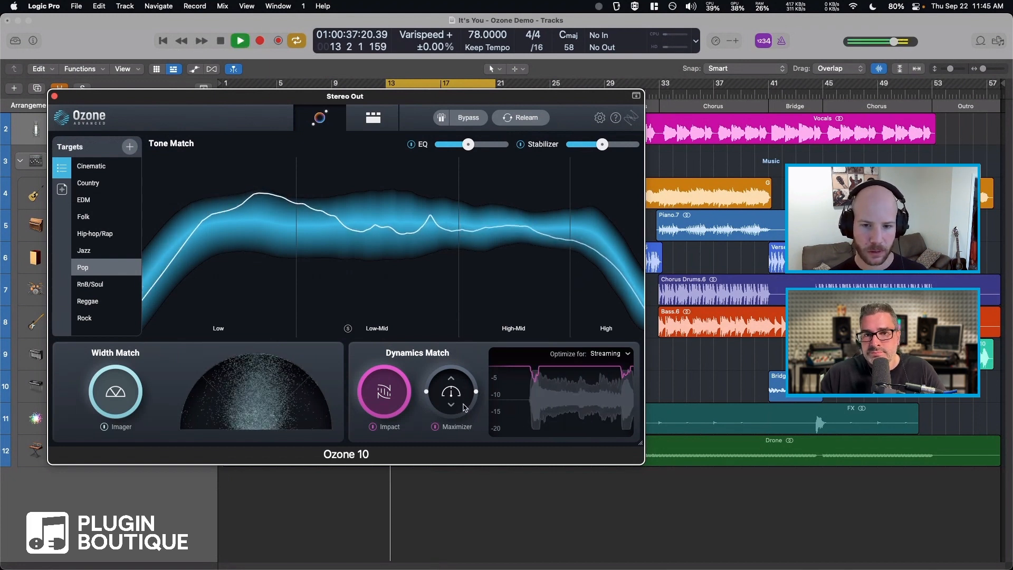
{"action": "key", "text": "space"}
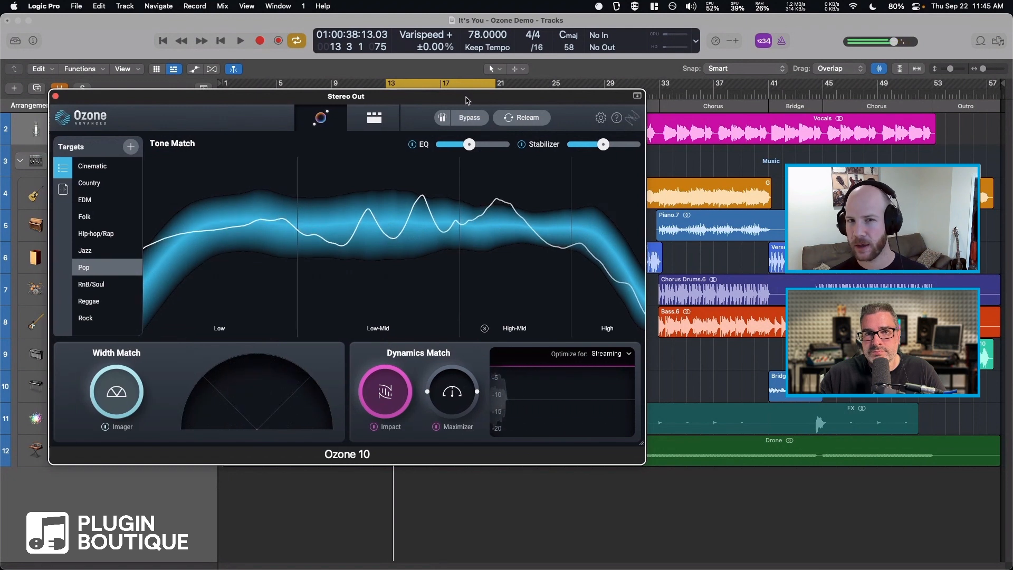
{"action": "left_click_drag", "start_coordinate": [465, 100], "coordinate": [399, 103]}
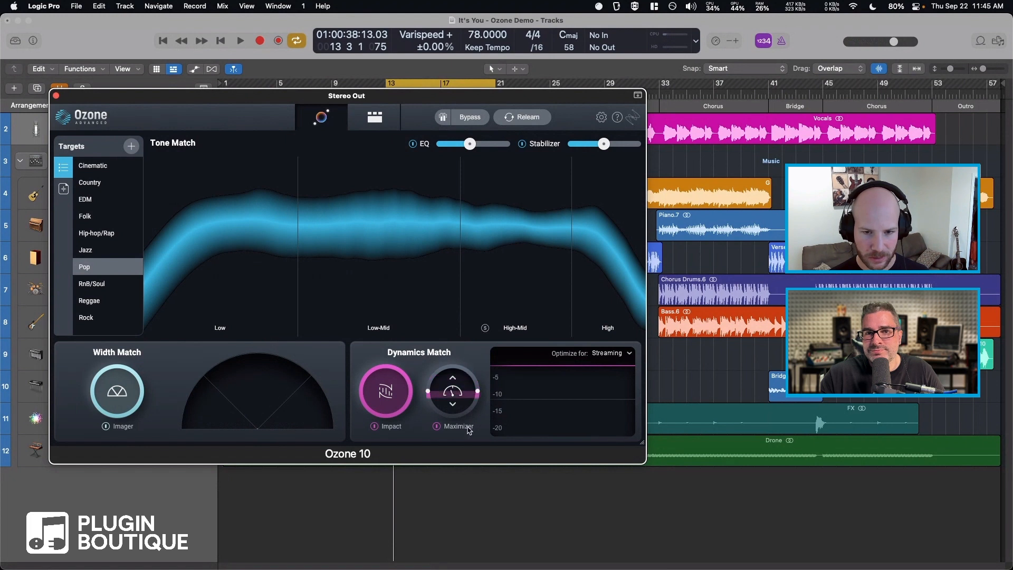
{"action": "key", "text": "space"}
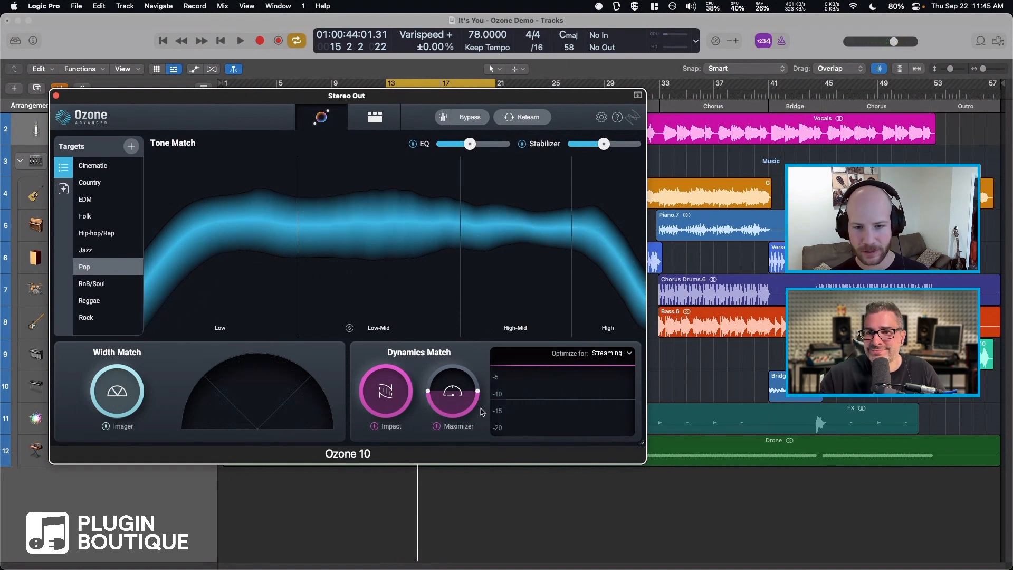
{"action": "key", "text": "space"}
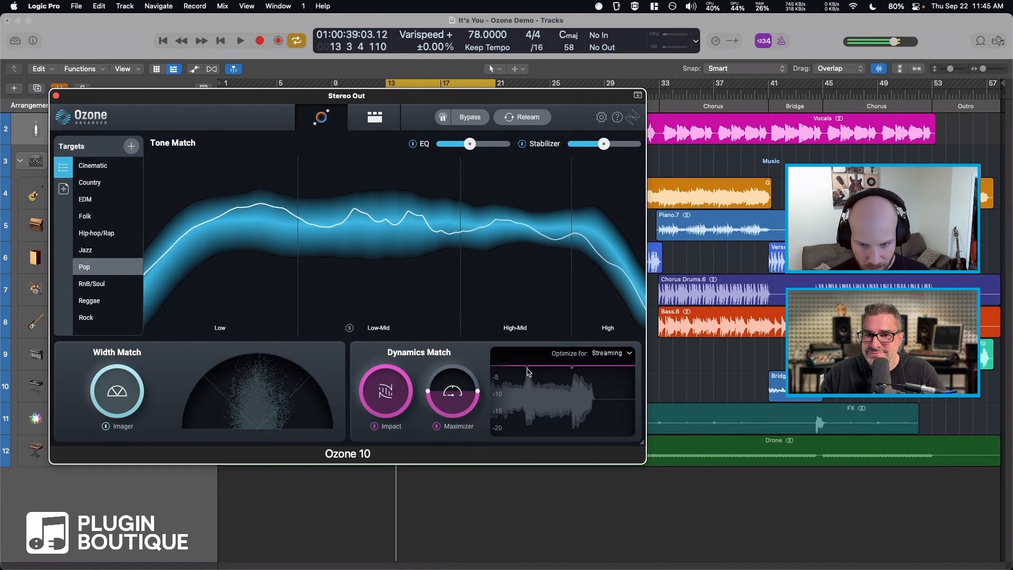
{"action": "key", "text": "space"}
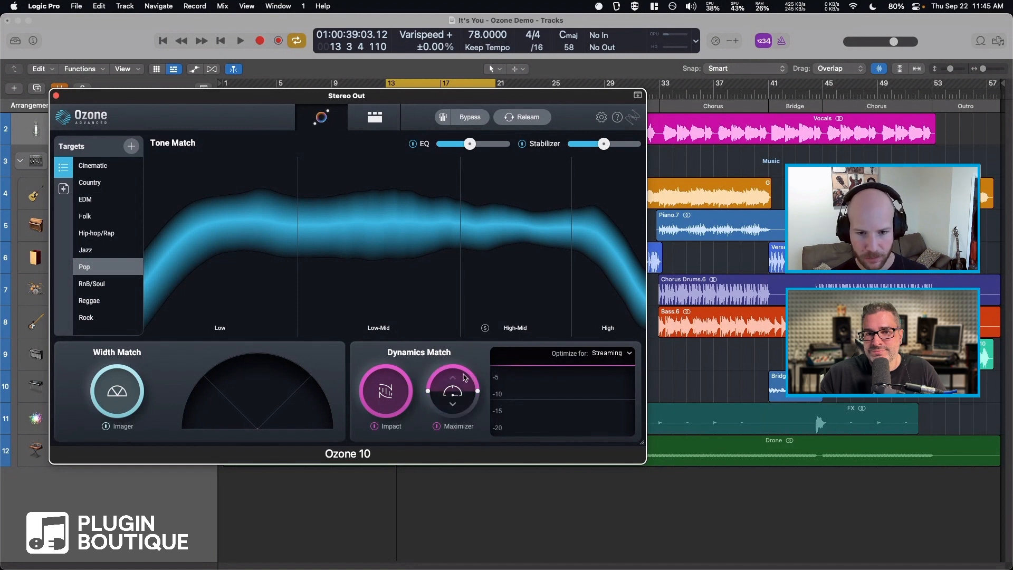
{"action": "key", "text": "space"}
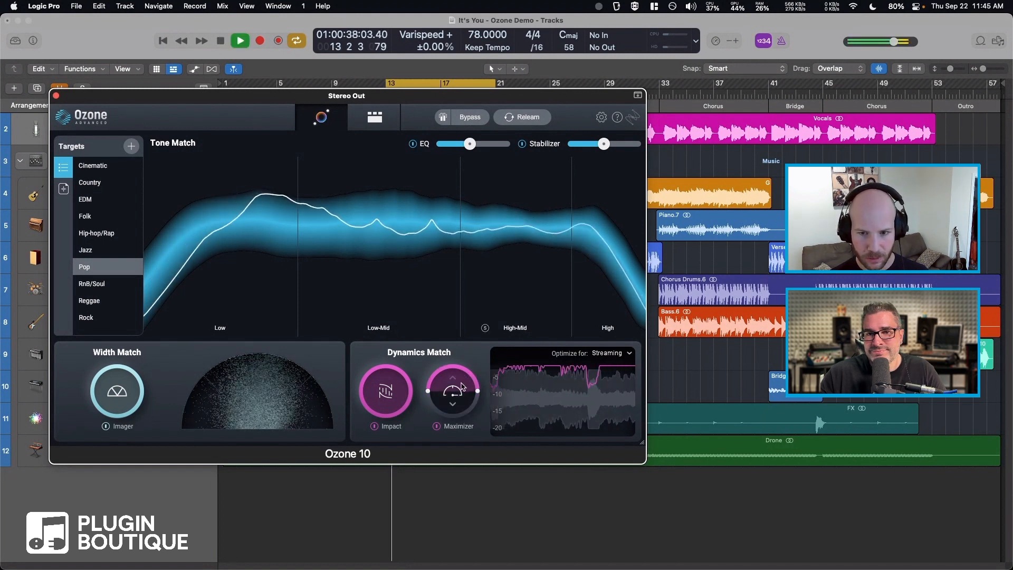
{"action": "key", "text": "space"}
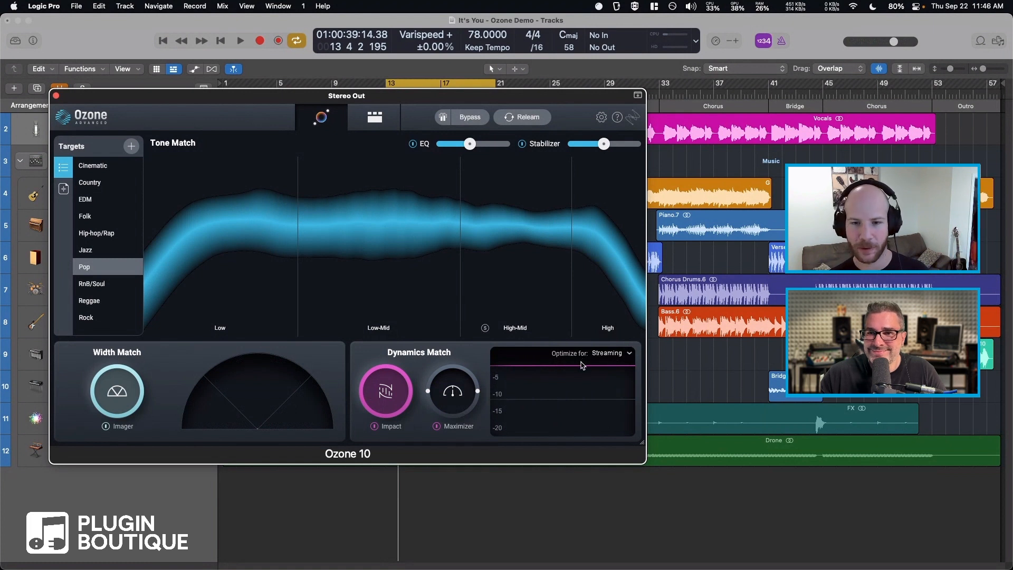
- Keep dynamics optimised for Streaming, then bring up the Maximizer's full settings
{"action": "left_click", "coordinate": [607, 353]}
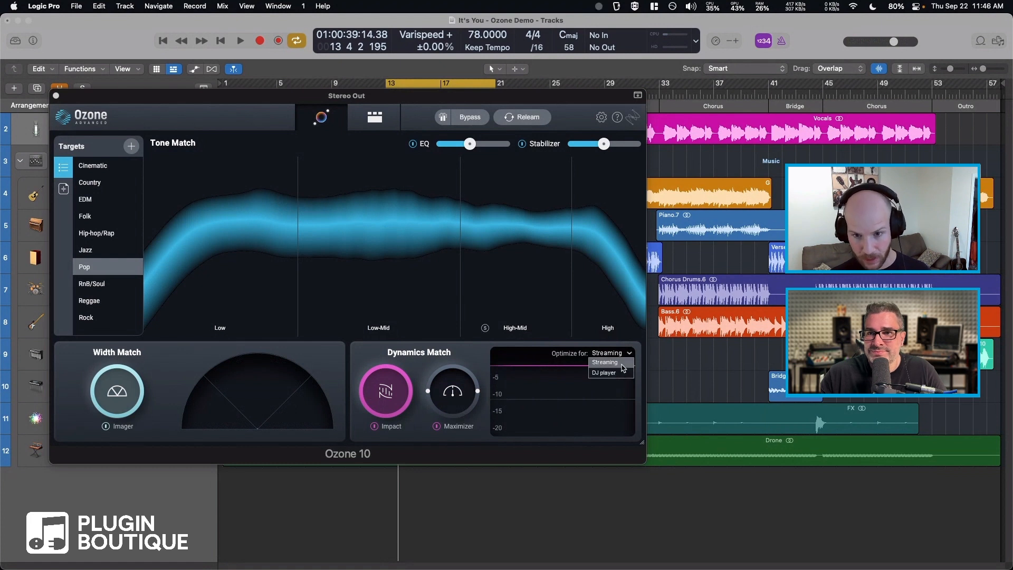
{"action": "left_click", "coordinate": [549, 358]}
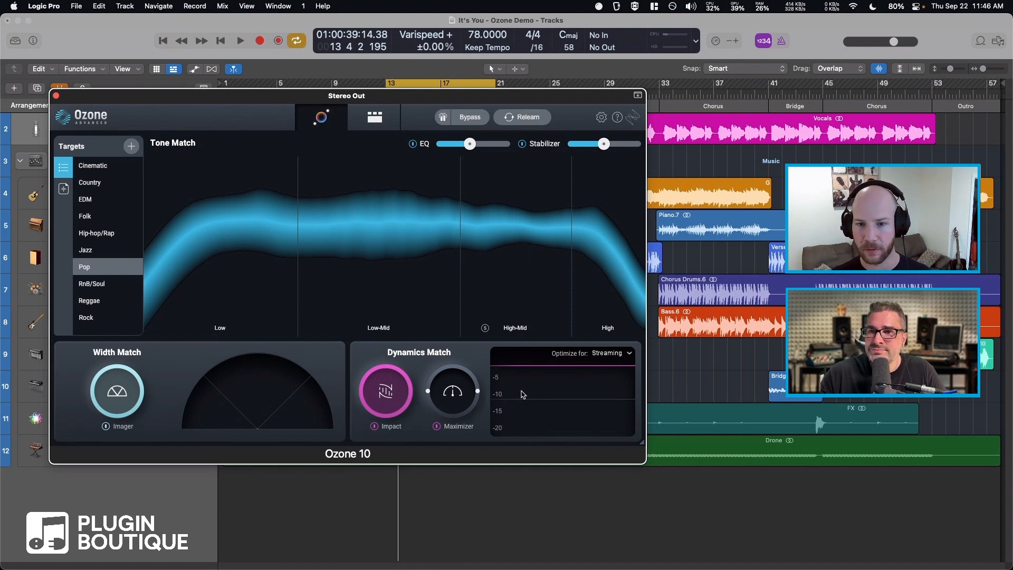
{"action": "left_click", "coordinate": [375, 117]}
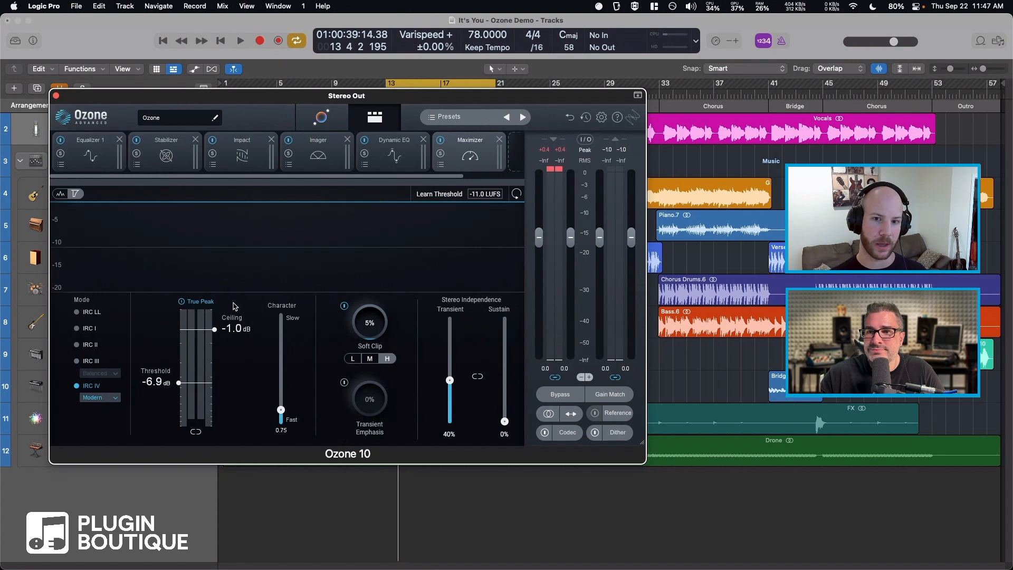
- Set dynamics matching to optimize for DJ player and view the Maximizer settings
{"action": "left_click", "coordinate": [320, 117]}
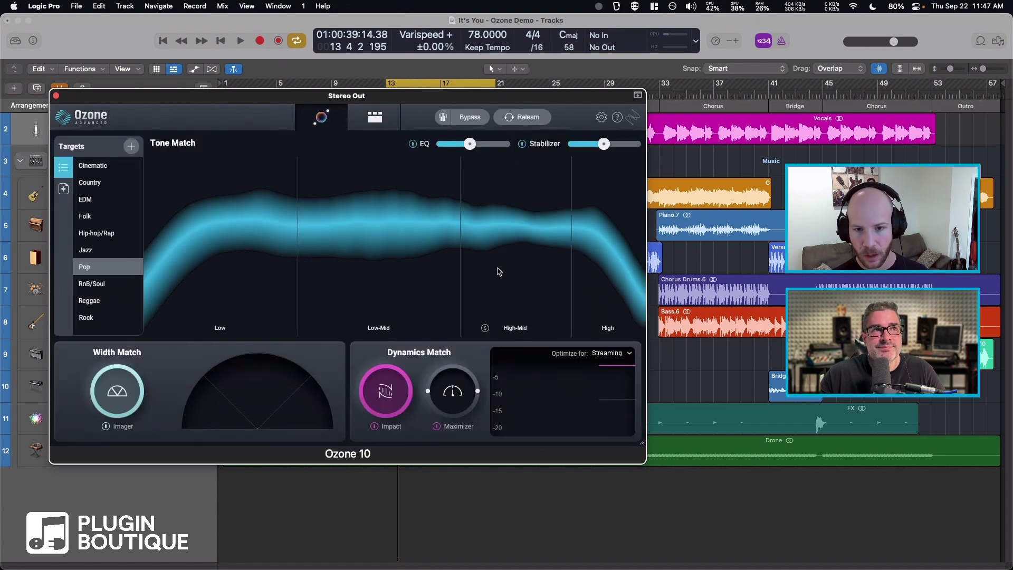
{"action": "left_click", "coordinate": [612, 353]}
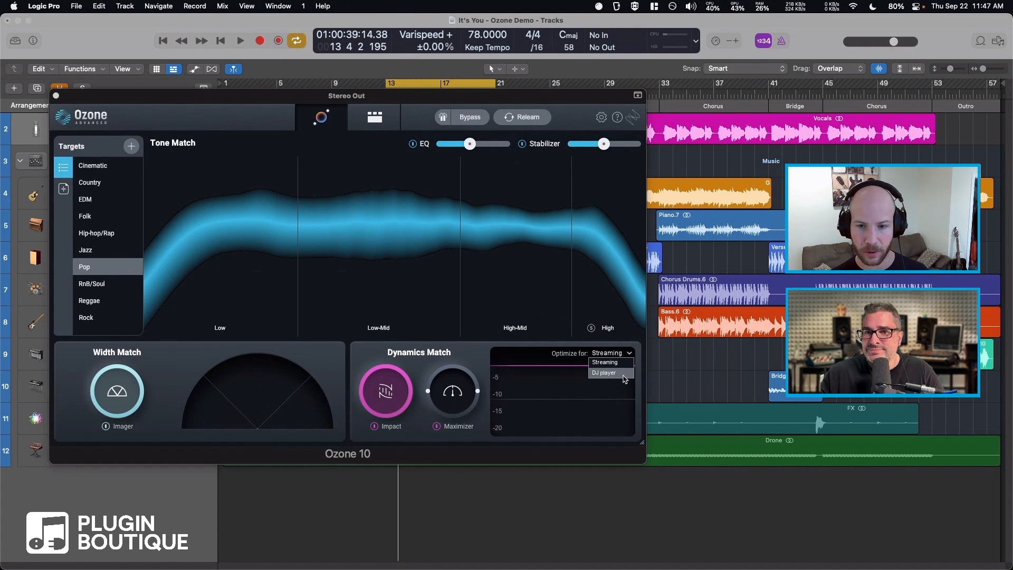
{"action": "left_click", "coordinate": [623, 373]}
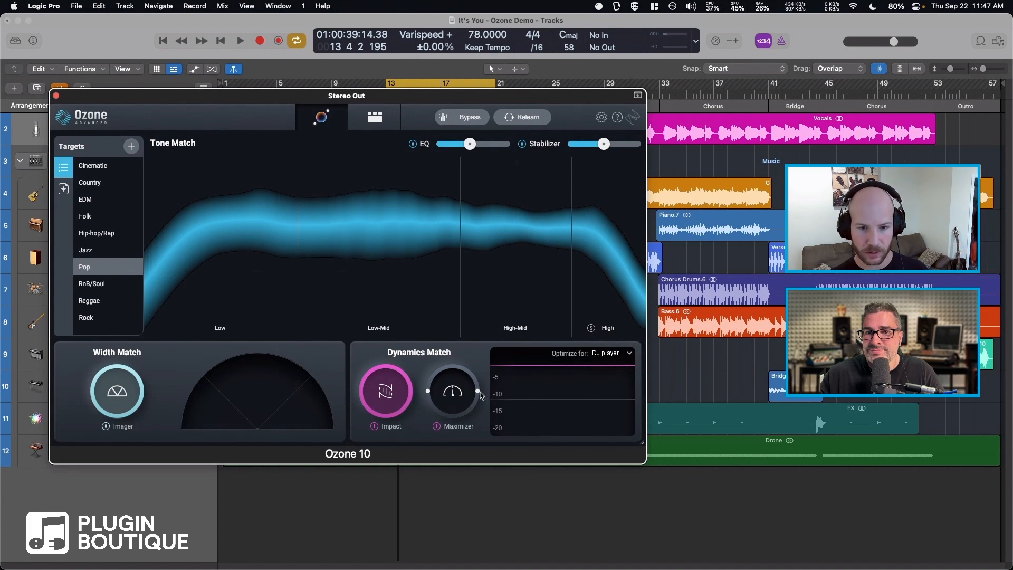
{"action": "double_click", "coordinate": [454, 390]}
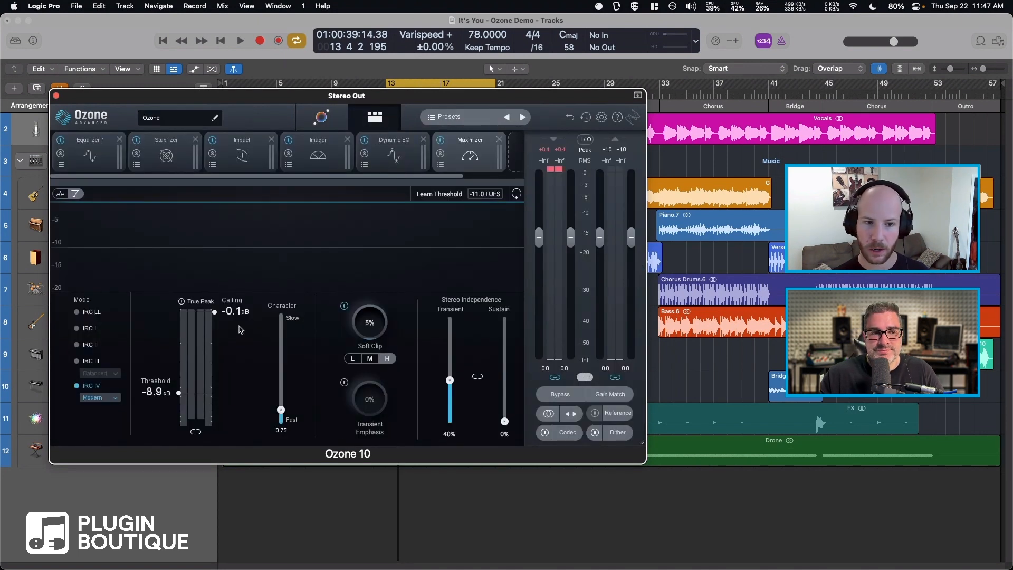
- Back on the overview, choose DJ player again in the Optimize for dropdown
{"action": "left_click", "coordinate": [321, 118]}
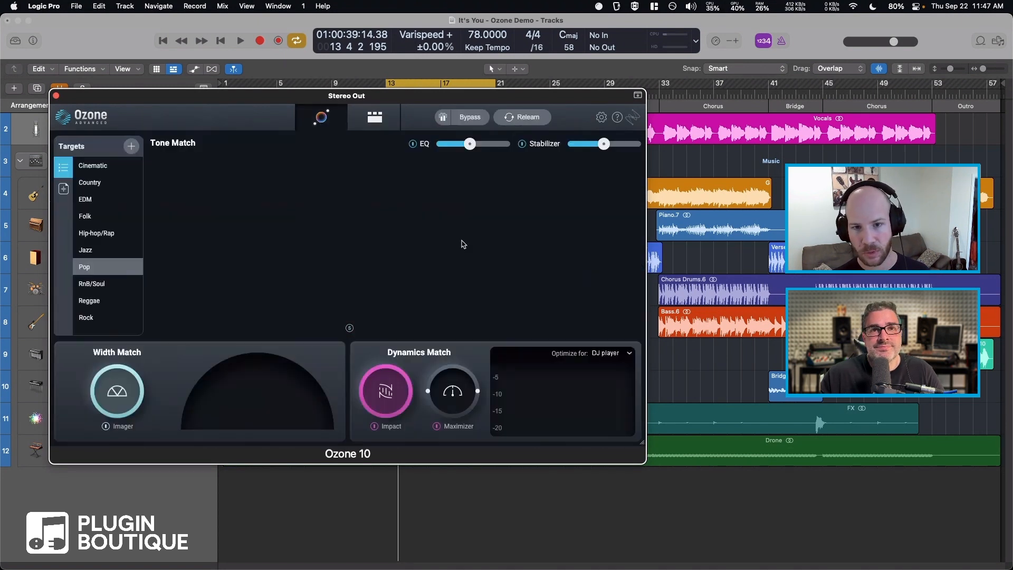
{"action": "left_click", "coordinate": [609, 353]}
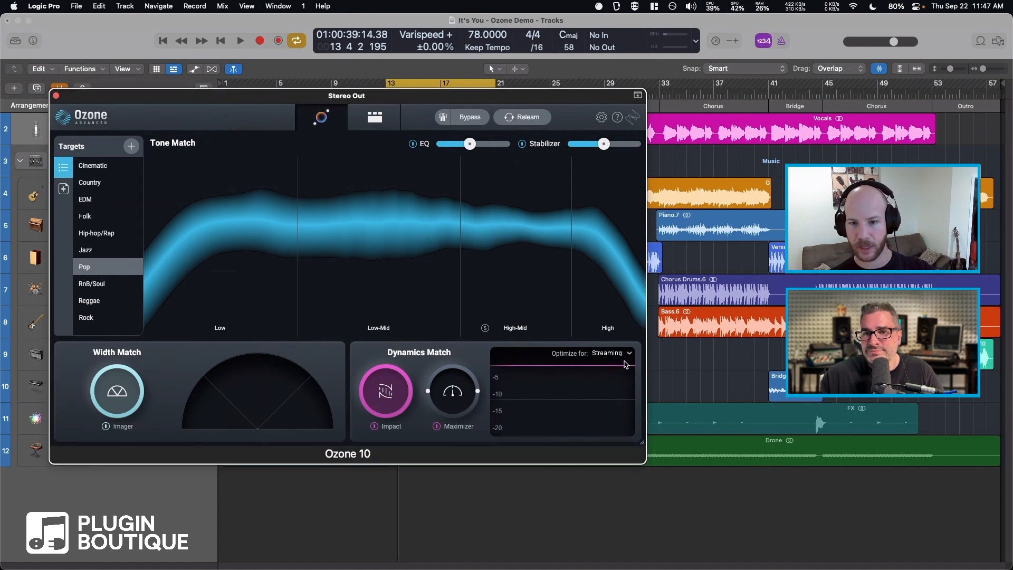
{"action": "left_click", "coordinate": [624, 356]}
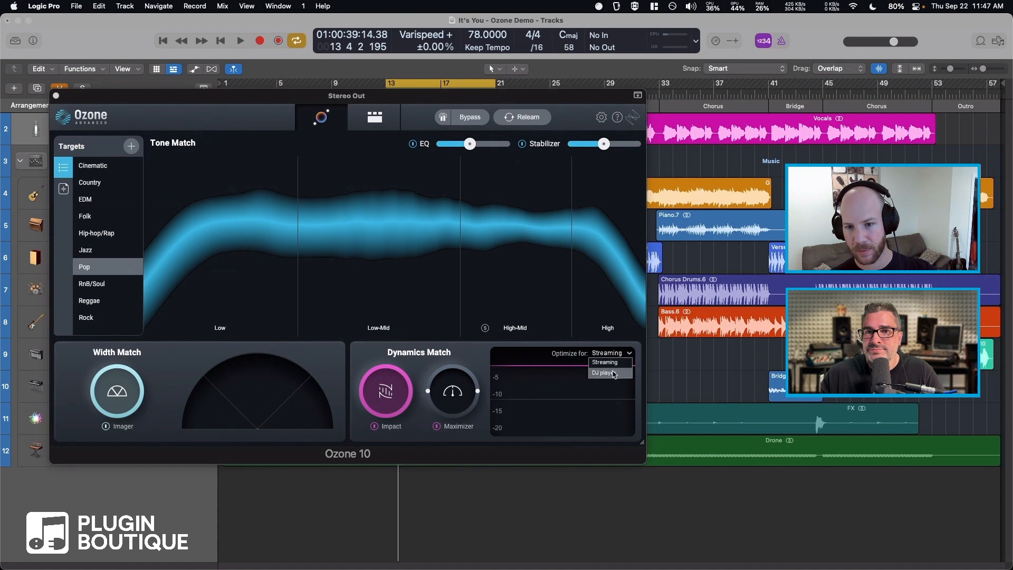
{"action": "left_click", "coordinate": [606, 377]}
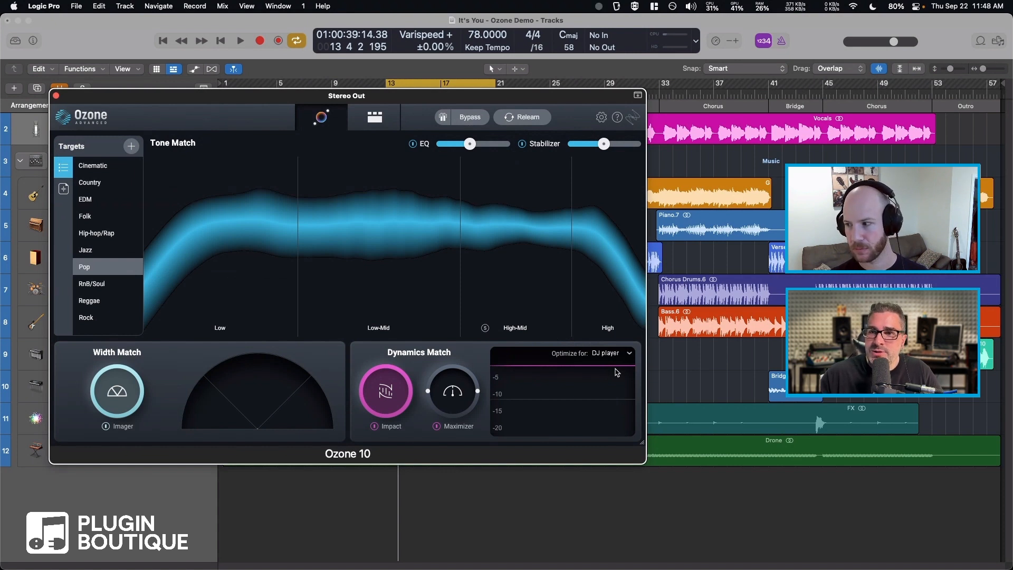
- Switch dynamics matching back to Streaming and show the custom reference-track targets
{"action": "left_click", "coordinate": [612, 353]}
{"action": "left_click", "coordinate": [611, 369]}
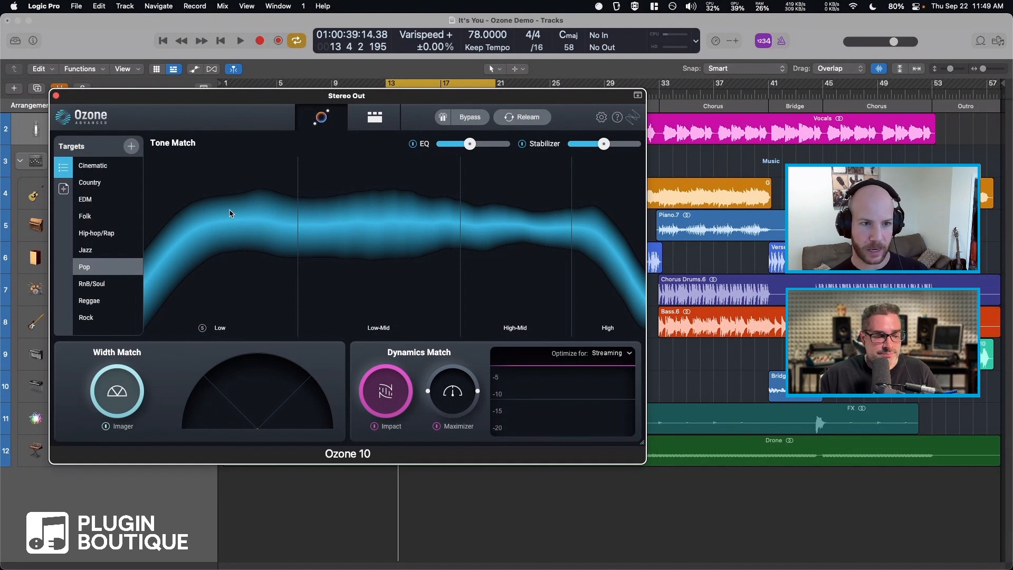
{"action": "left_click", "coordinate": [63, 190]}
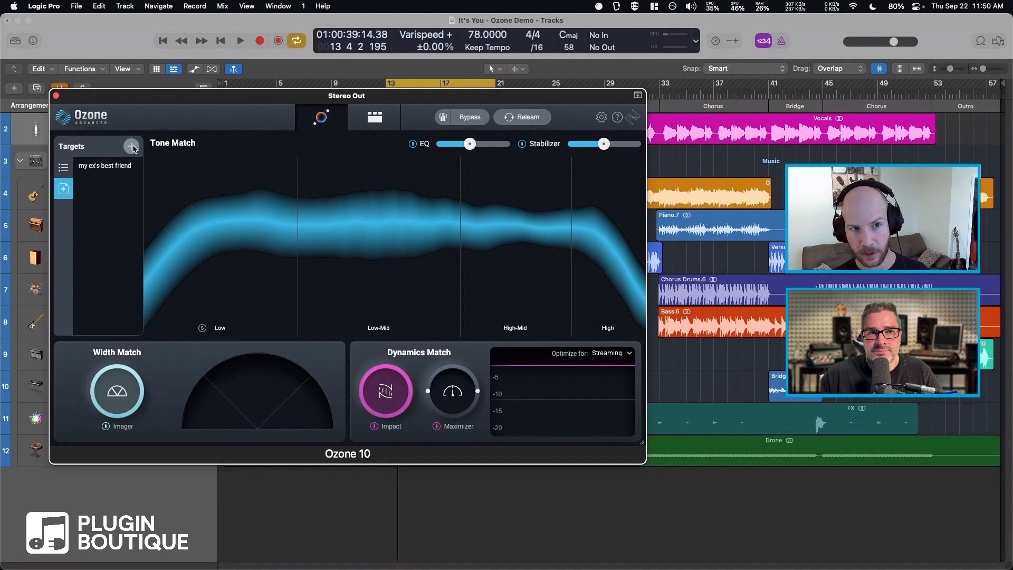
- Add Kiss me more.wav from the Clips Pop folder as a new reference target
{"action": "left_click", "coordinate": [131, 147]}
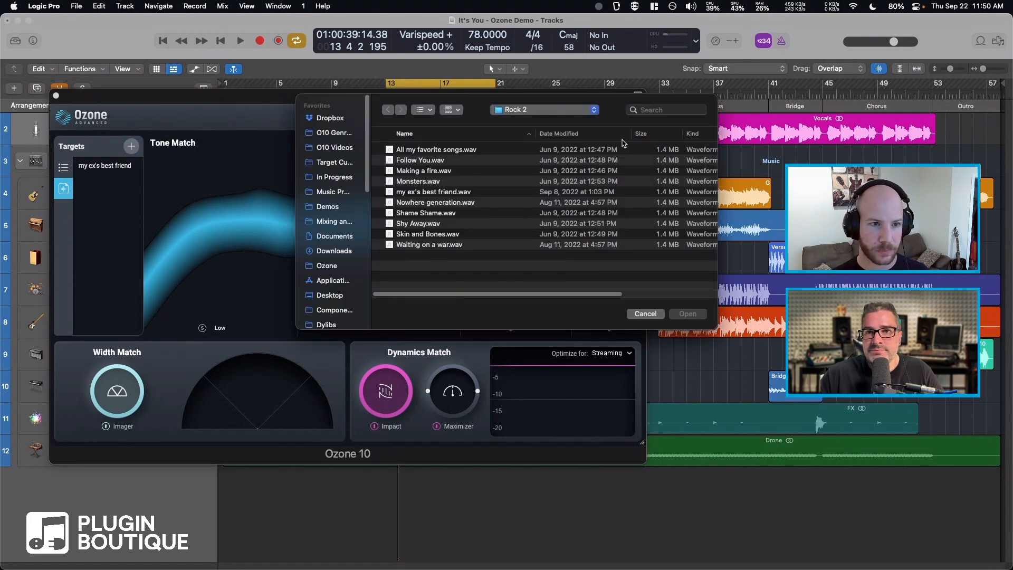
{"action": "left_click", "coordinate": [585, 112]}
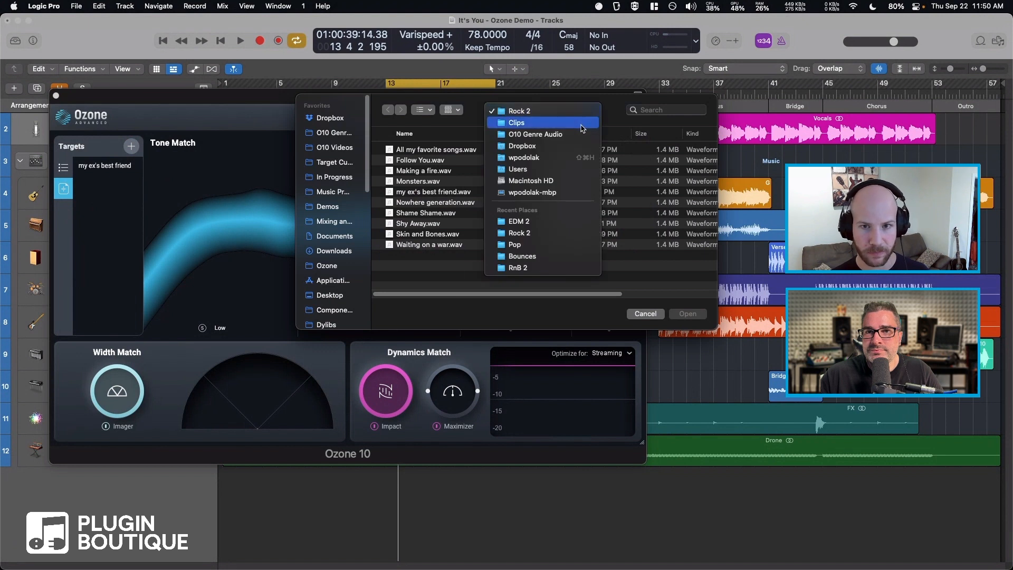
{"action": "left_click", "coordinate": [555, 123]}
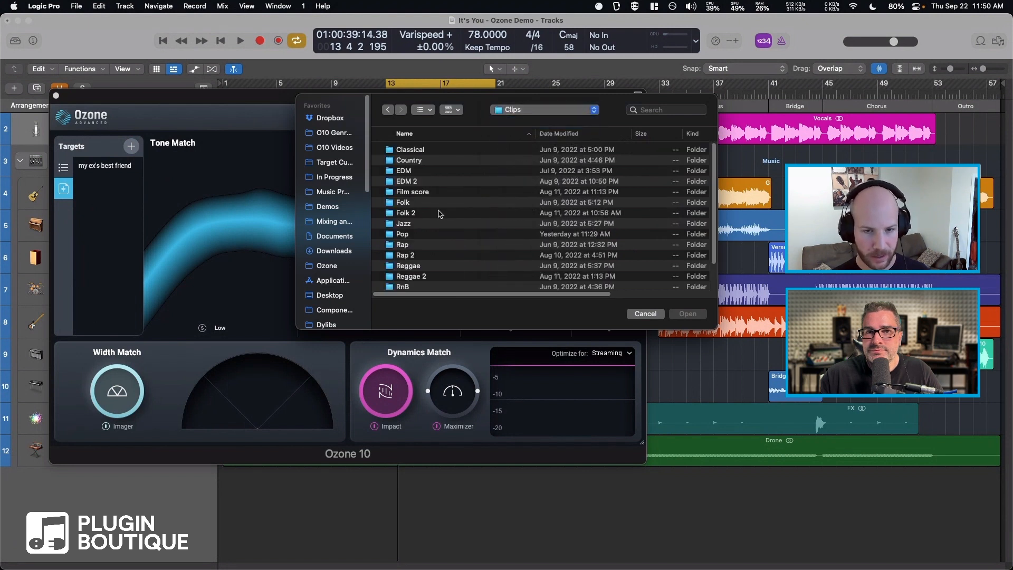
{"action": "scroll", "coordinate": [439, 214], "scroll_direction": "down", "scroll_amount": 1}
{"action": "double_click", "coordinate": [439, 216]}
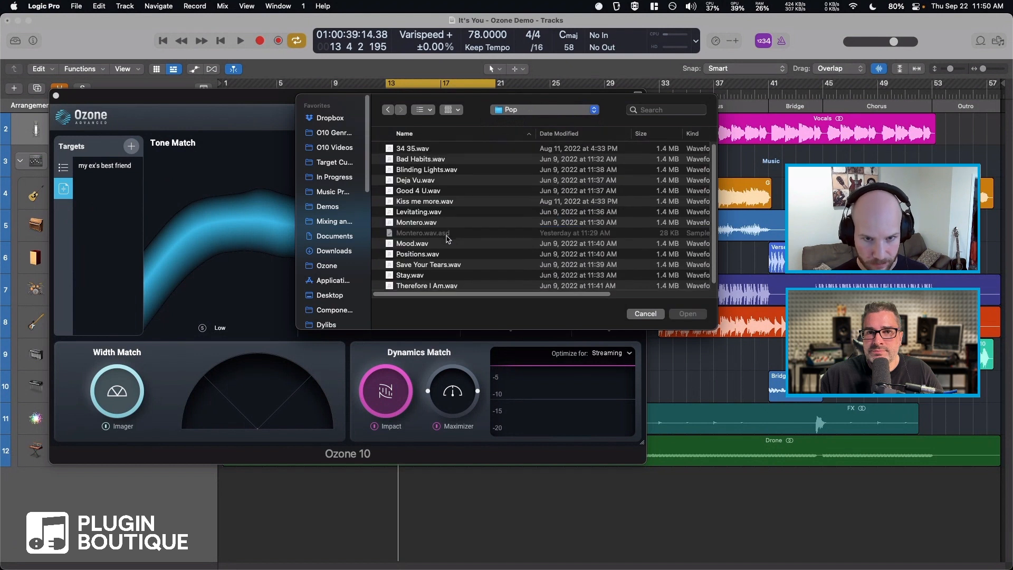
{"action": "scroll", "coordinate": [446, 238], "scroll_direction": "down", "scroll_amount": 1}
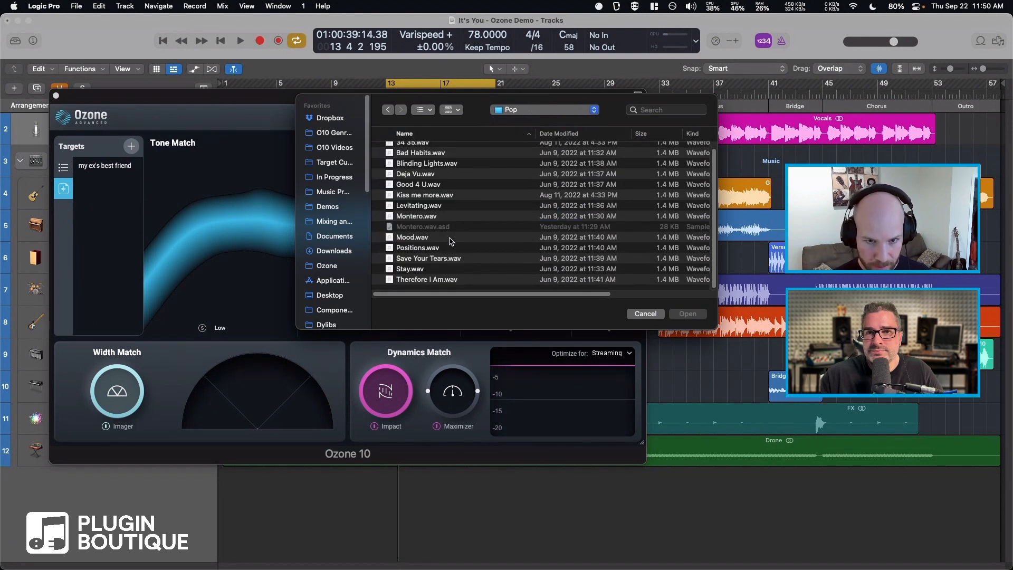
{"action": "double_click", "coordinate": [474, 195]}
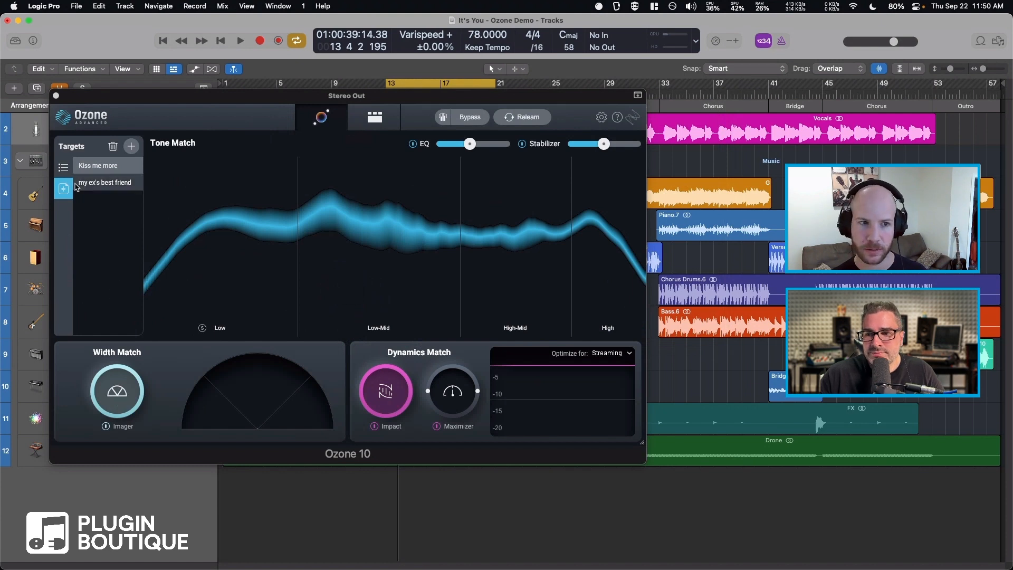
- Review the Equalizer, Stabilizer, Impact, Imager and Maximizer modules in turn
{"action": "left_click", "coordinate": [64, 170]}
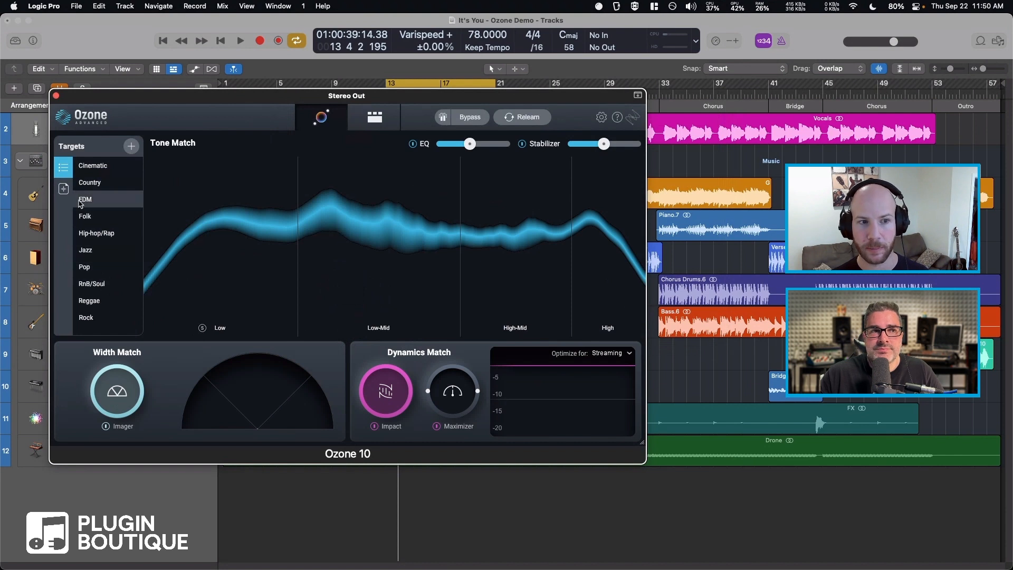
{"action": "left_click", "coordinate": [63, 189]}
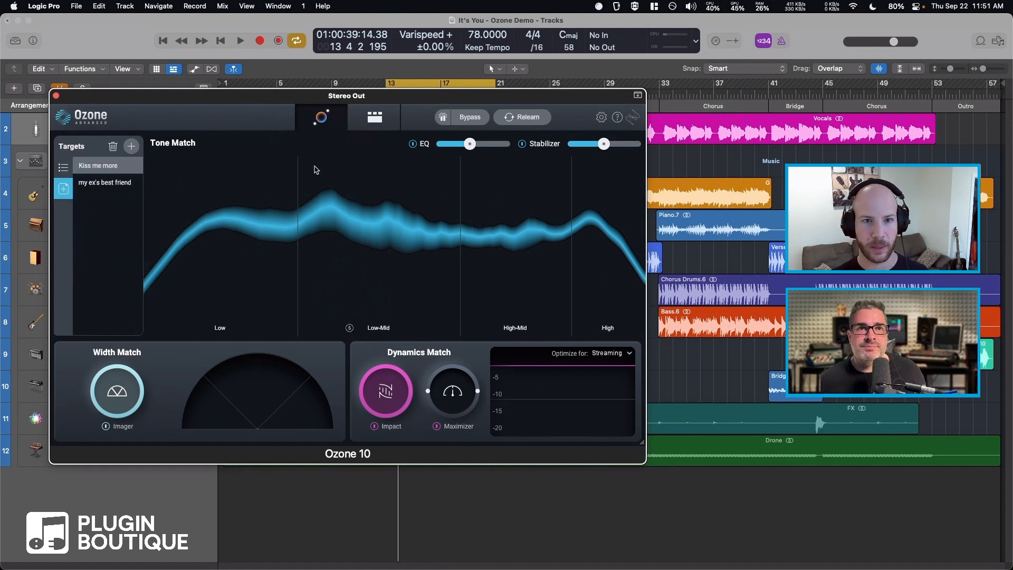
{"action": "left_click", "coordinate": [374, 117]}
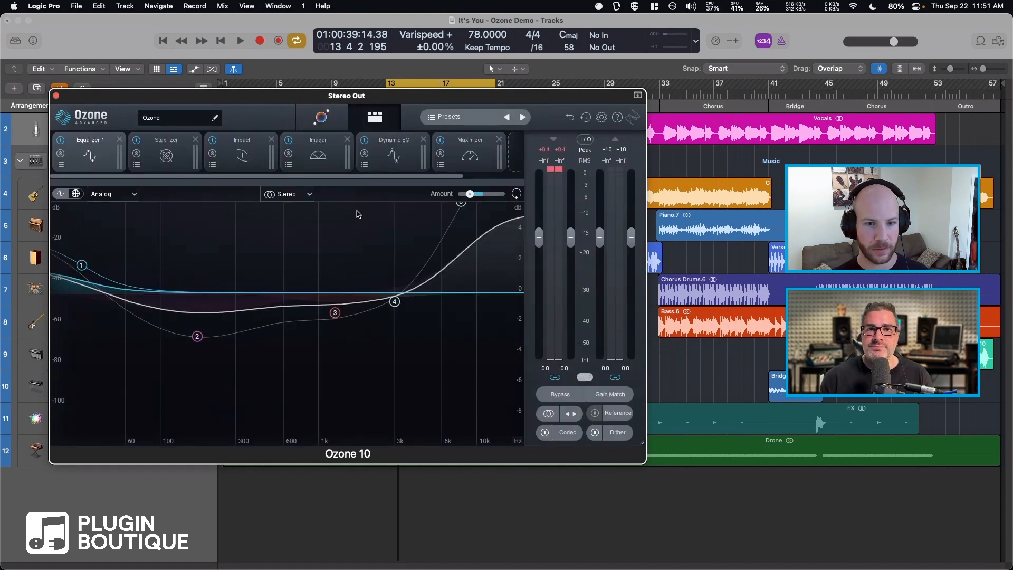
{"action": "left_click", "coordinate": [167, 155]}
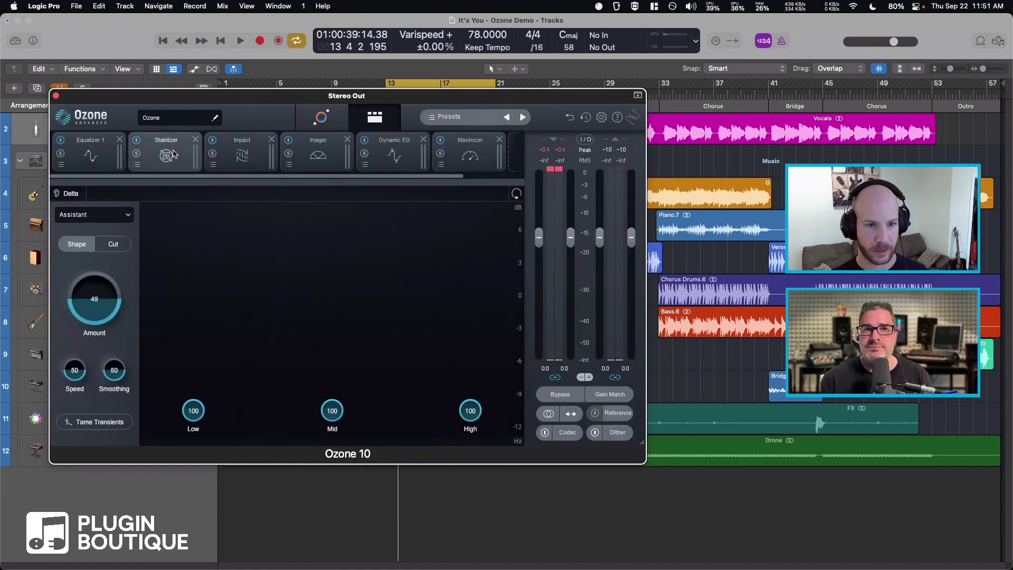
{"action": "left_click", "coordinate": [242, 156]}
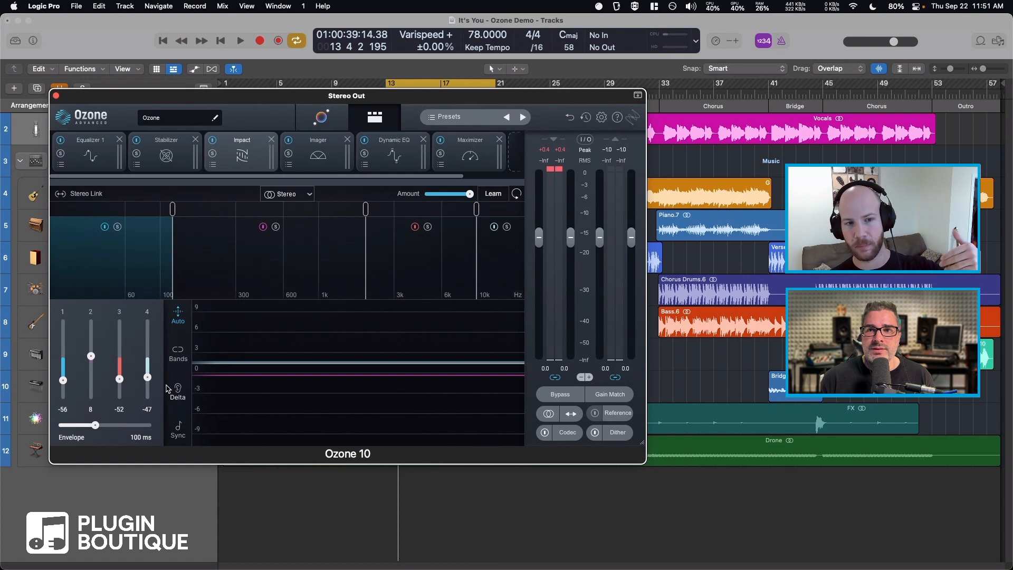
{"action": "left_click", "coordinate": [323, 156]}
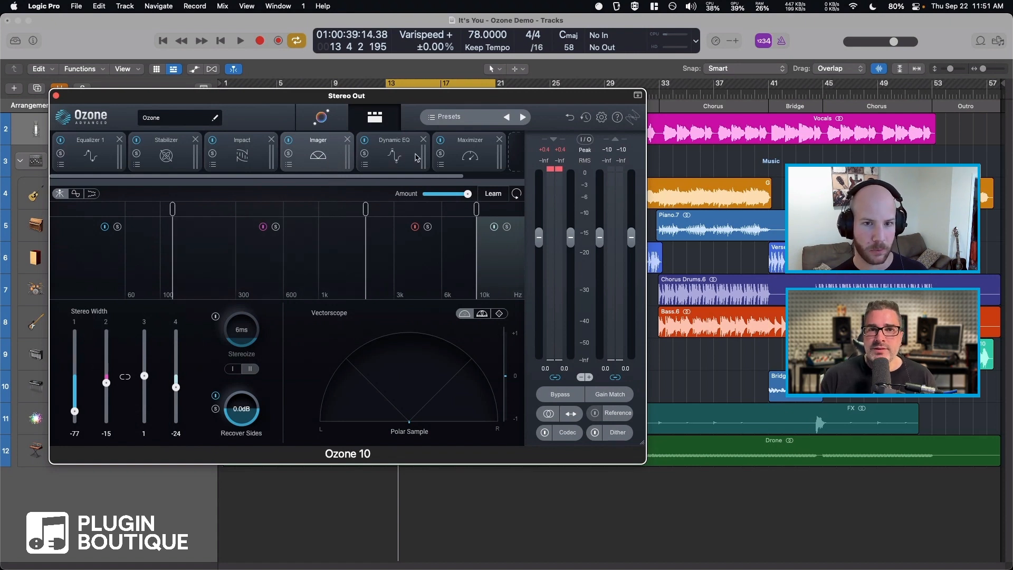
{"action": "left_click", "coordinate": [470, 158]}
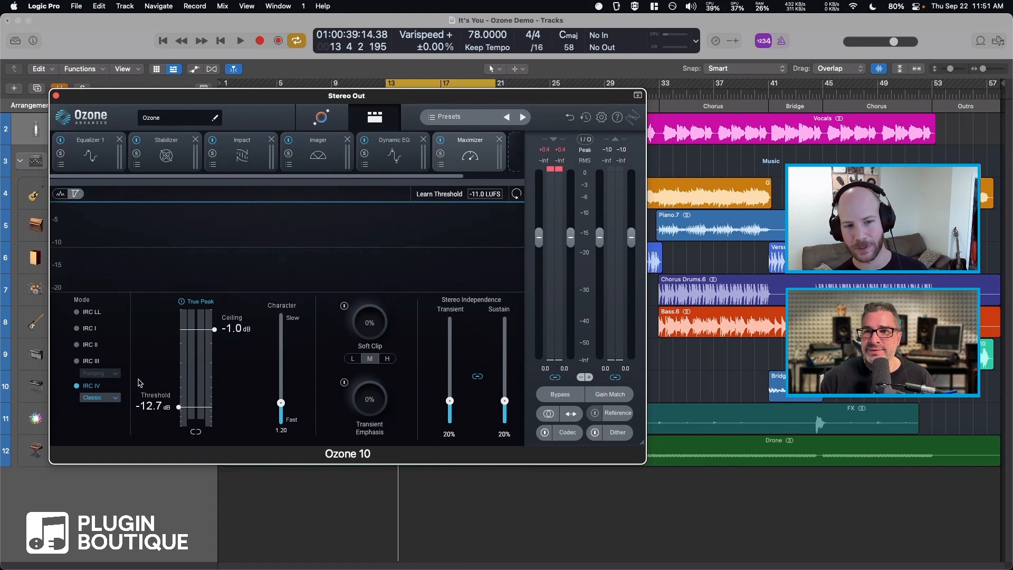
- Raise the Maximizer threshold from -12.7 dB to about -6.1 dB
{"action": "left_click", "coordinate": [255, 165]}
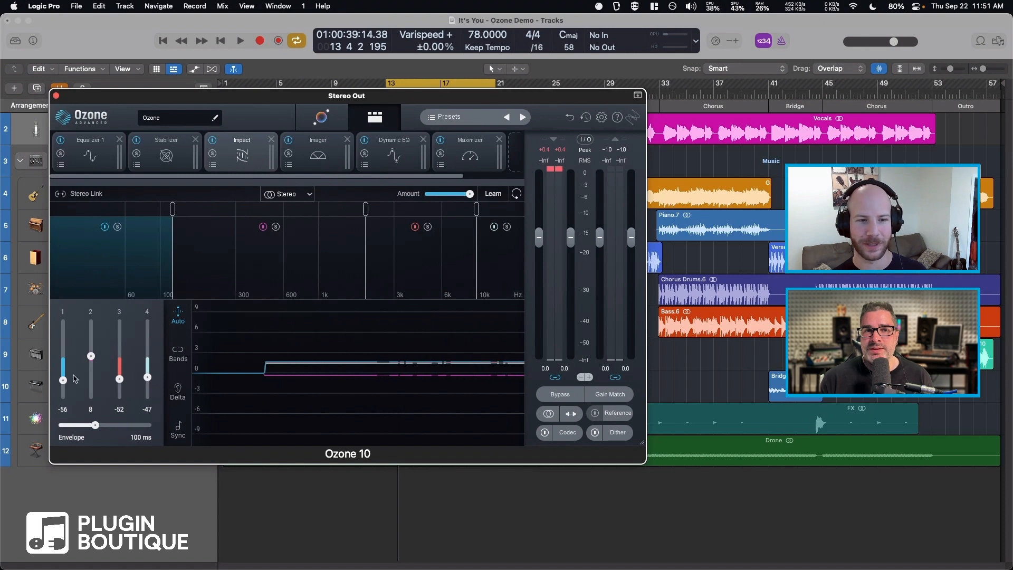
{"action": "left_click", "coordinate": [466, 164]}
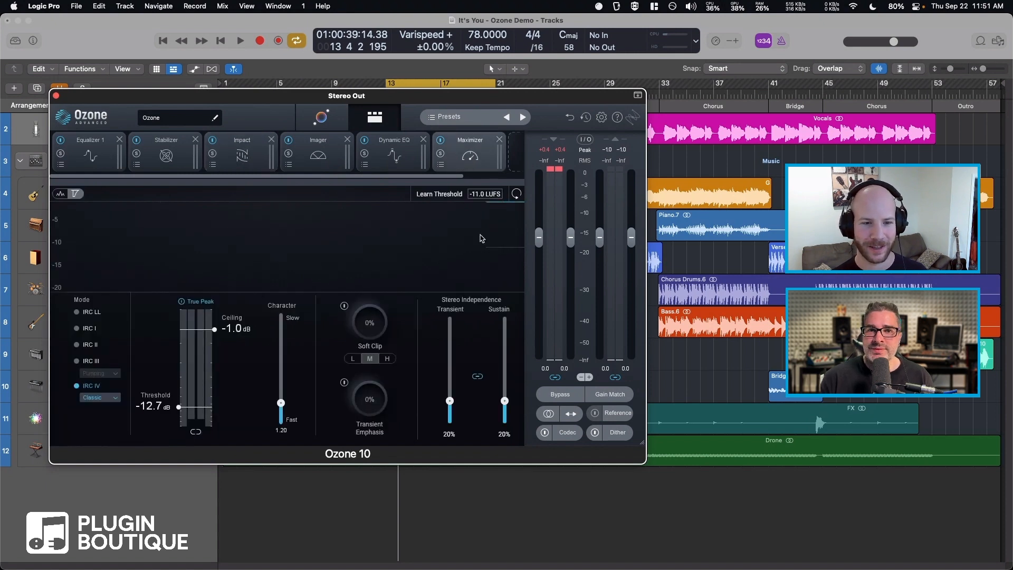
{"action": "left_click_drag", "start_coordinate": [188, 394], "coordinate": [187, 378]}
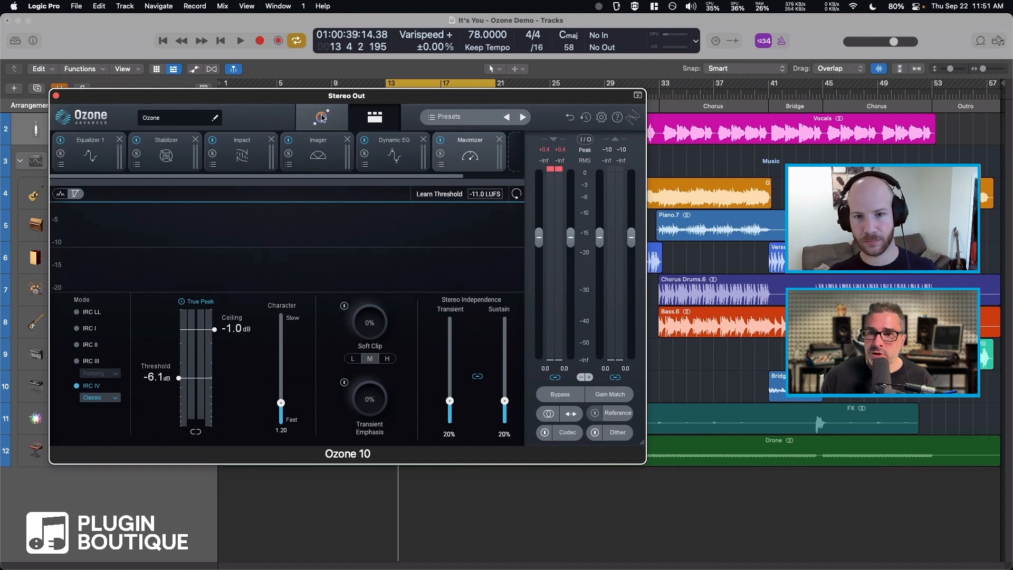
- View the genre preset targets briefly, then return to the custom references with Kiss me more selected
{"action": "left_click", "coordinate": [321, 119]}
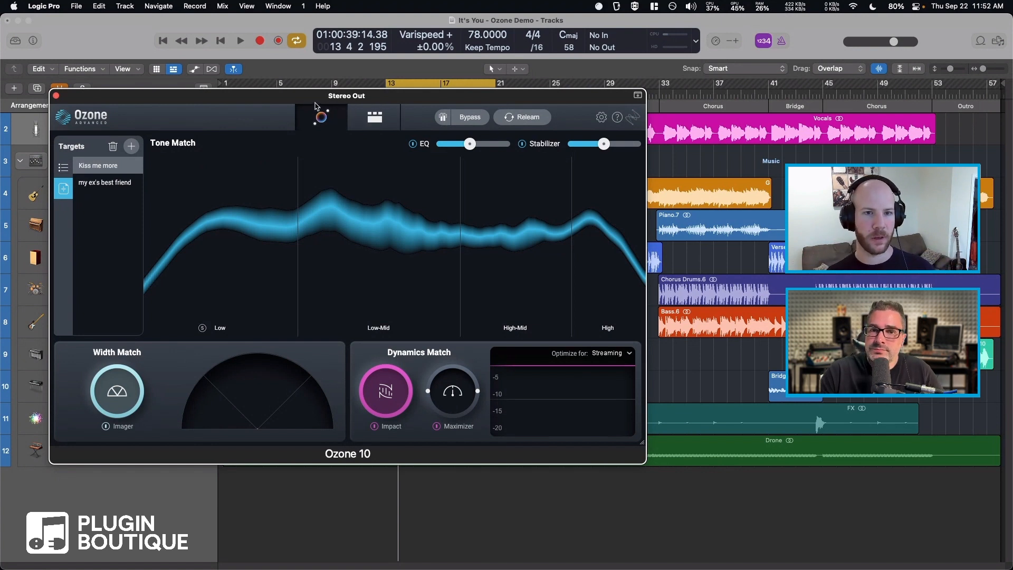
{"action": "left_click", "coordinate": [64, 166]}
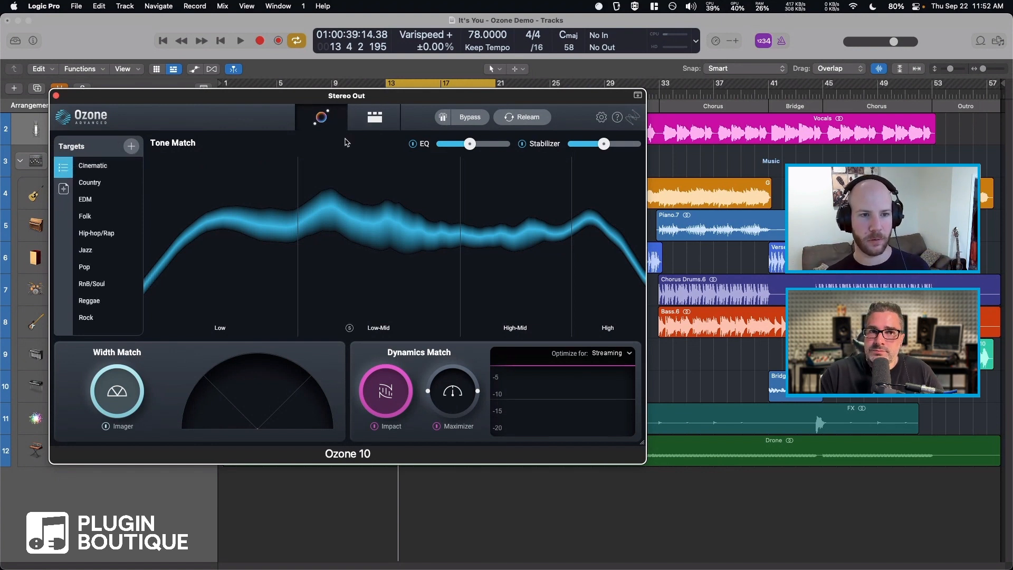
{"action": "left_click", "coordinate": [64, 188]}
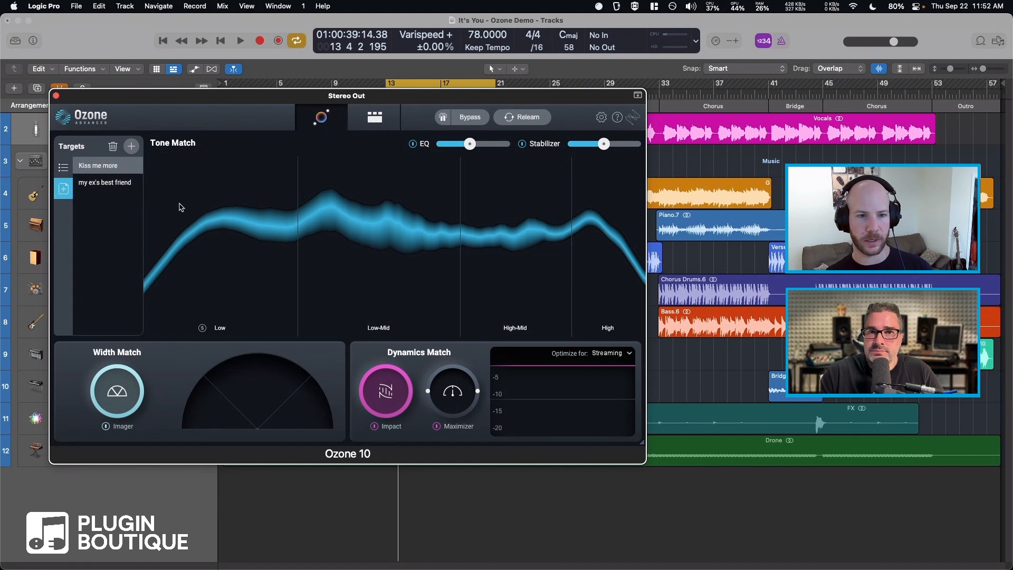